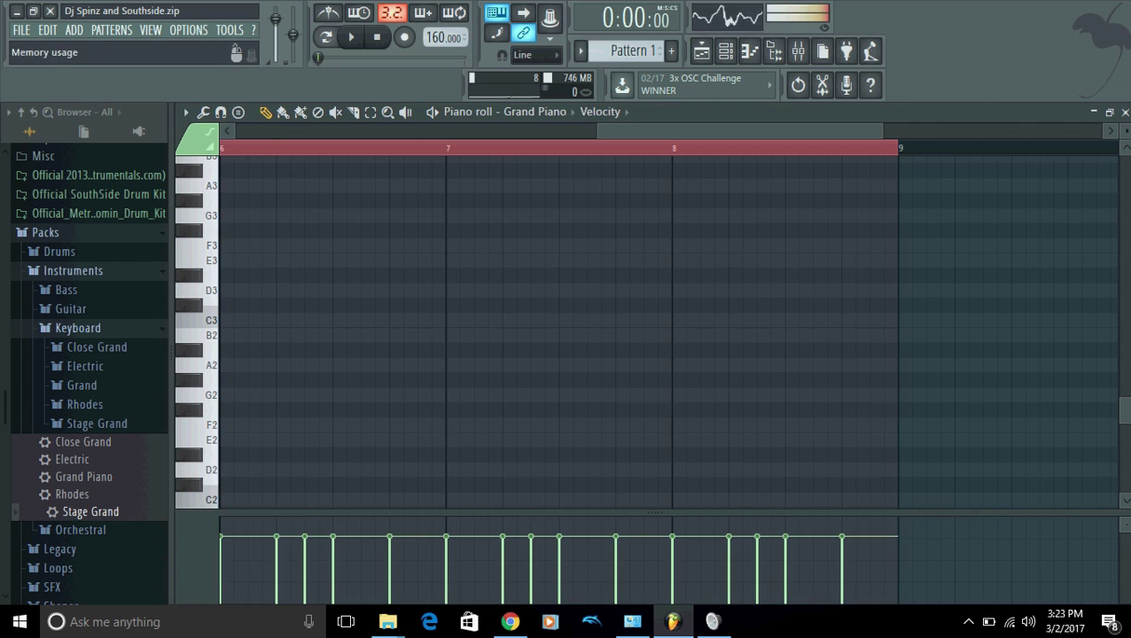
Step: Open the Grand Piano channel's DirectWave instrument, look over its settings, and close it
left_click_drag(619, 131, 257, 131)
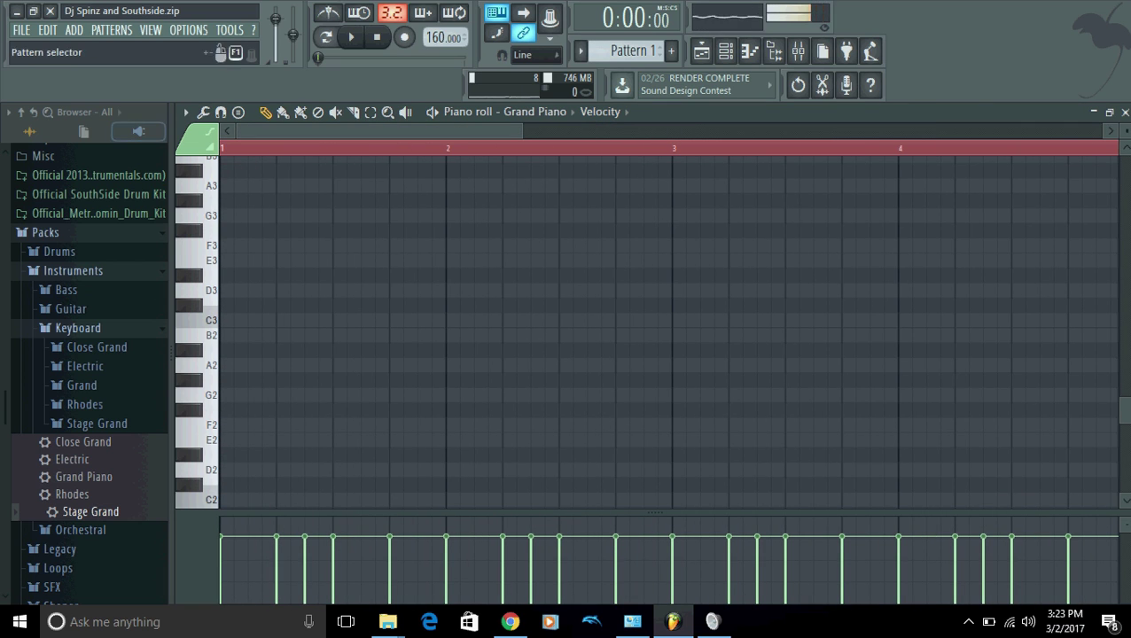
left_click(749, 50)
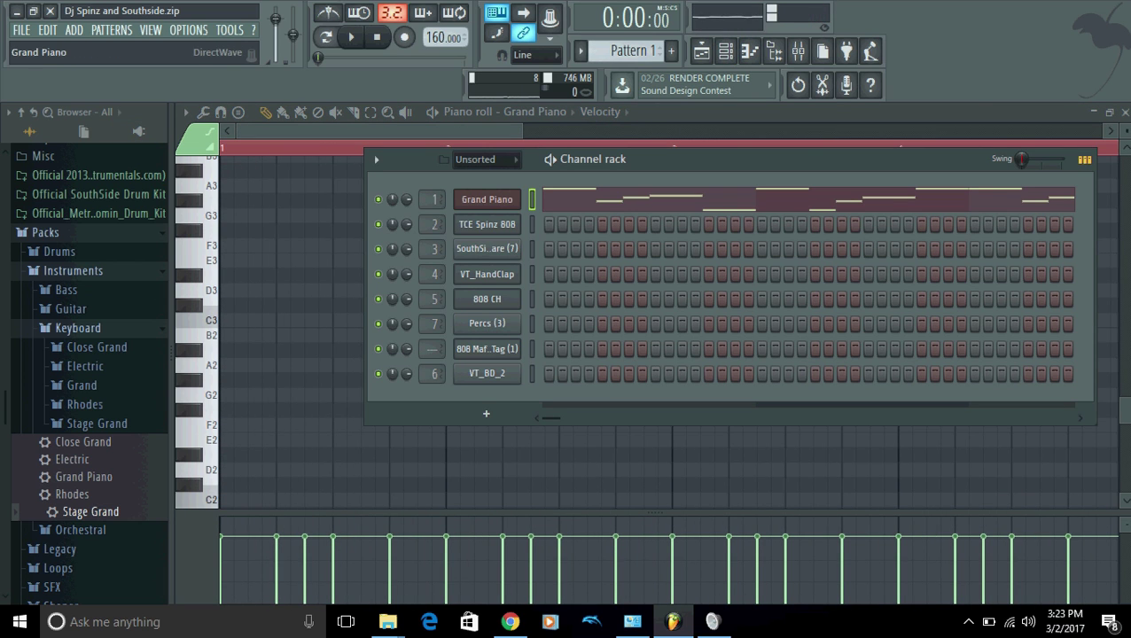
left_click(486, 198)
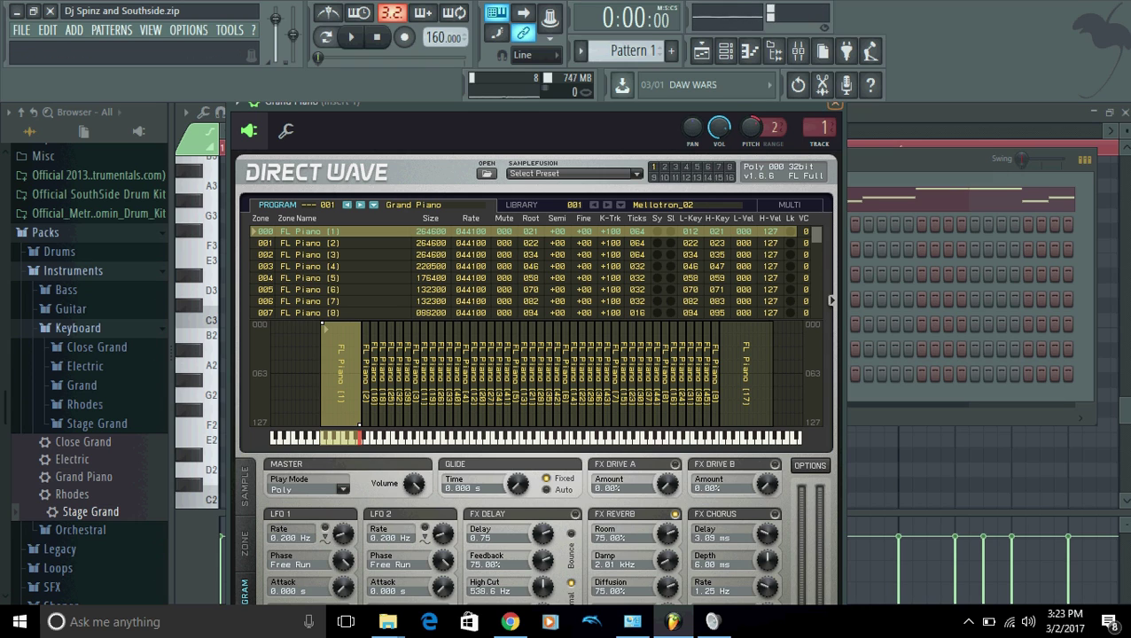
left_click(253, 103)
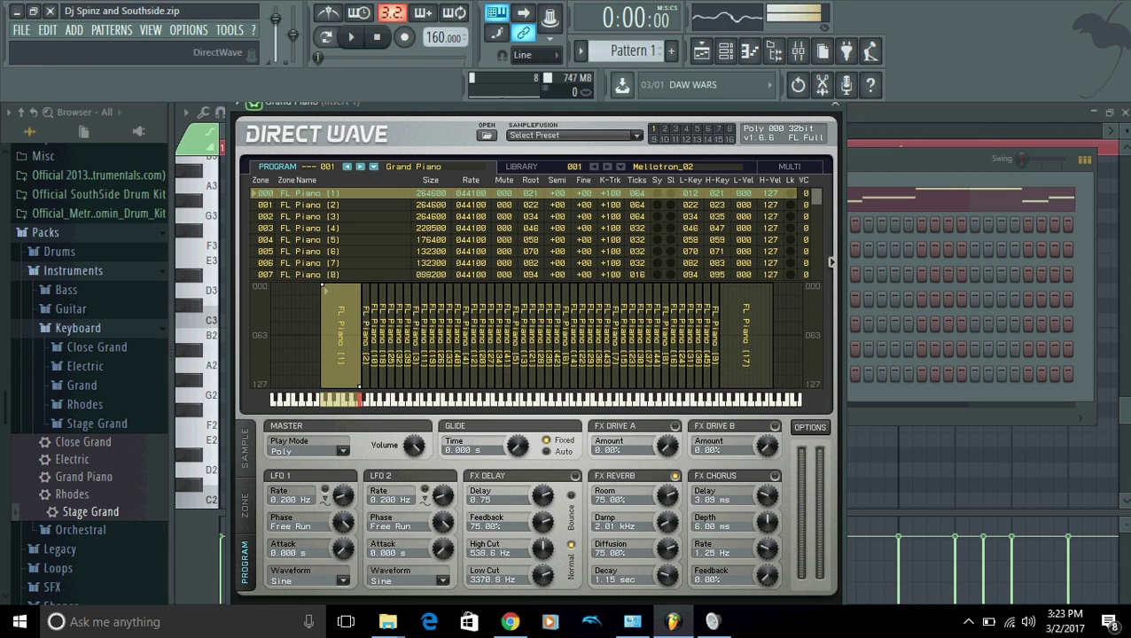
left_click(834, 105)
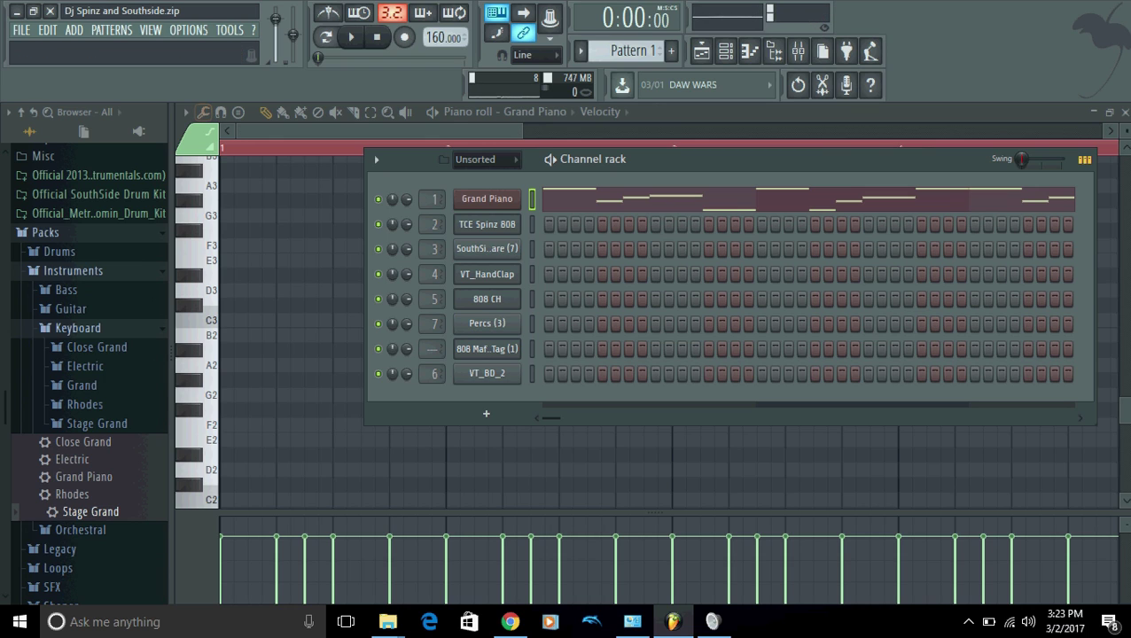
Step: Switch playback to pattern mode and show all eight bars of the Grand Piano melody in the piano roll
left_click(326, 36)
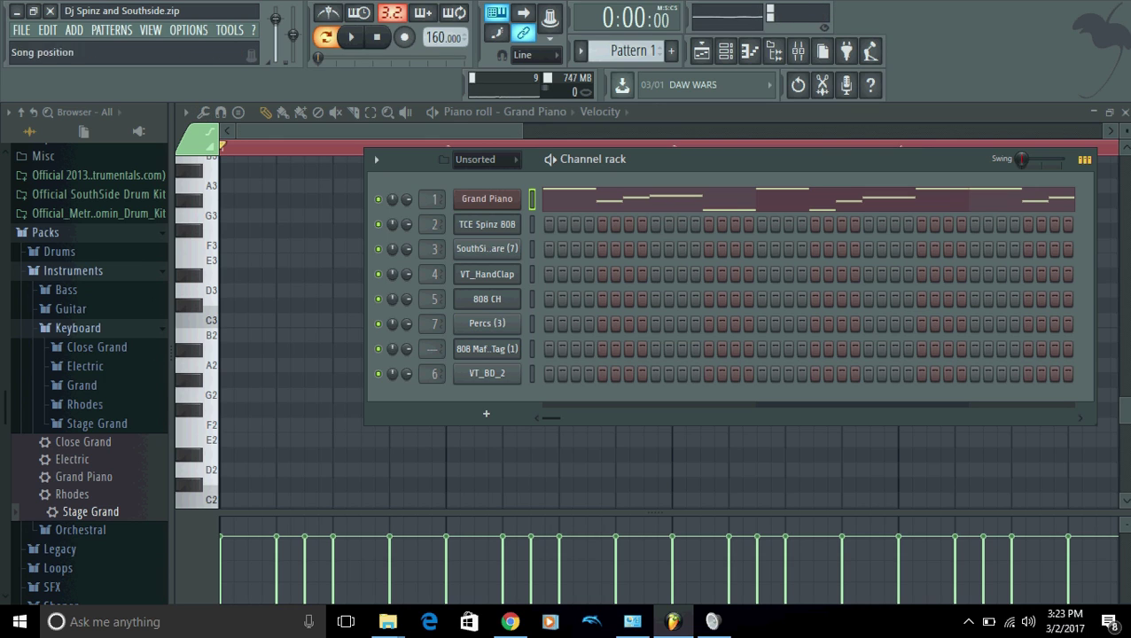
key("F6")
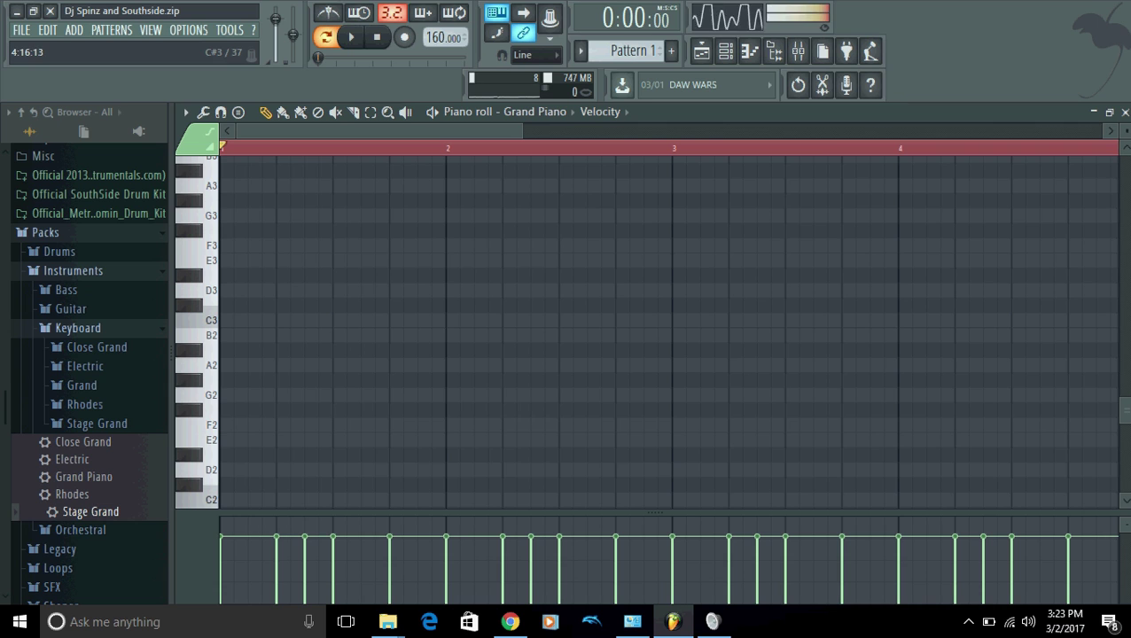
scroll(647, 328, "up", 10)
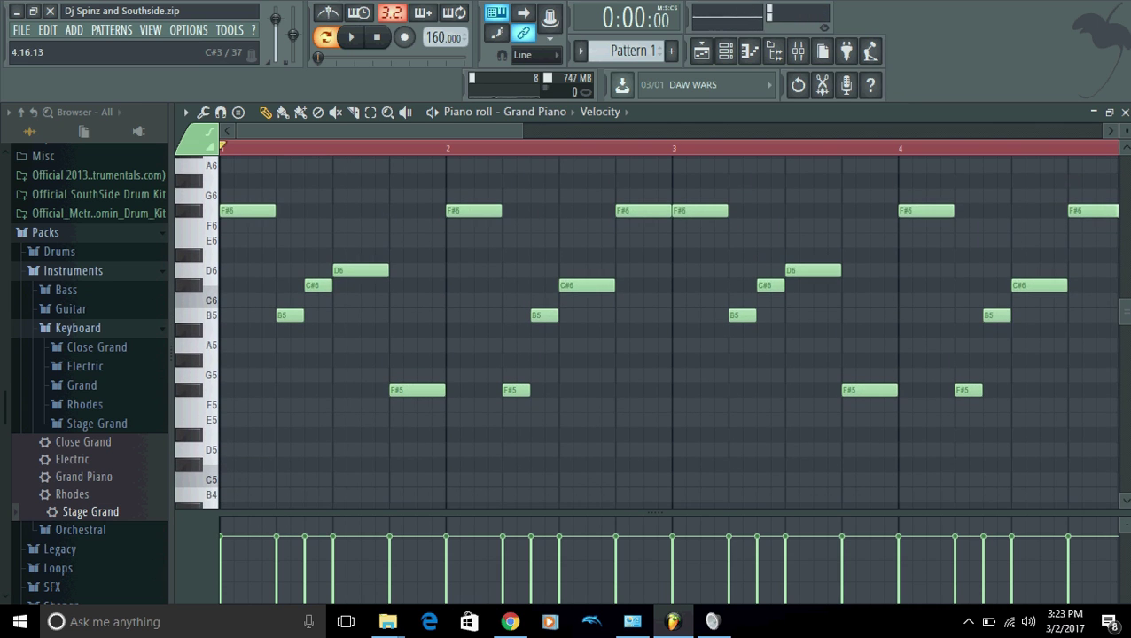
scroll(669, 328, "down", 5)
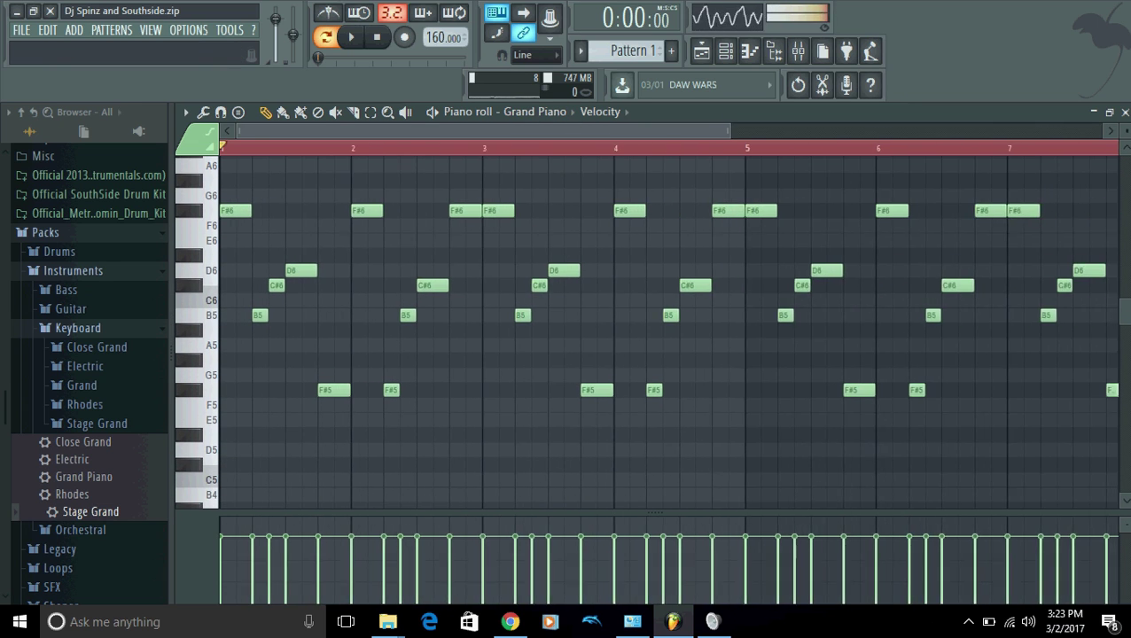
scroll(669, 327, "down", 2)
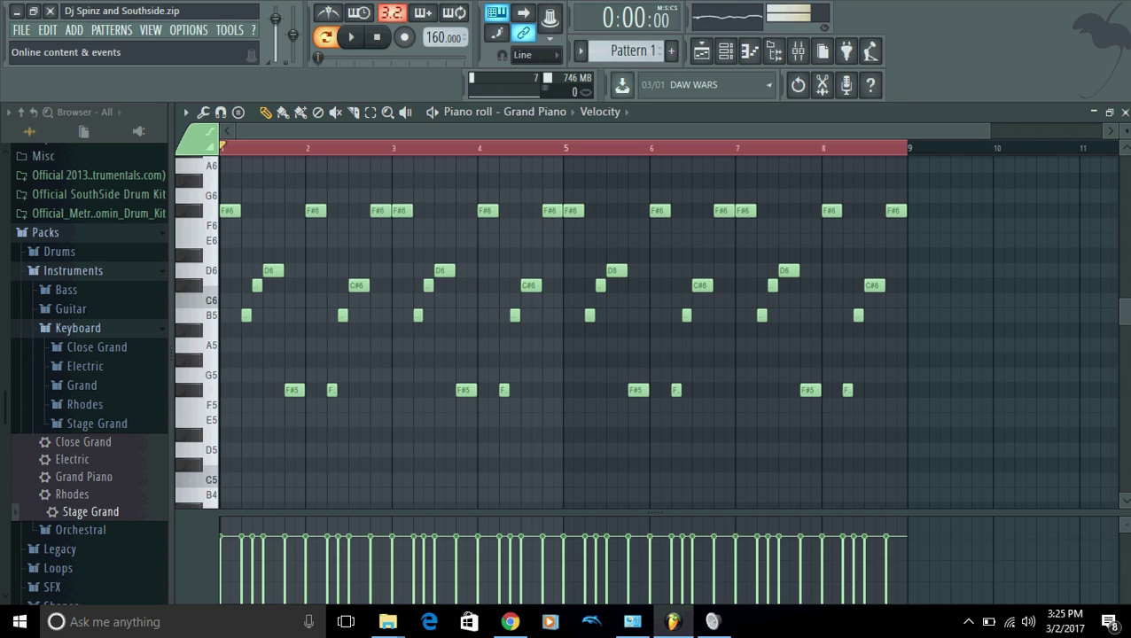
Step: Play the Grand Piano melody of Pattern 1, open the channel's DirectWave instrument, and stop playback
left_click(725, 51)
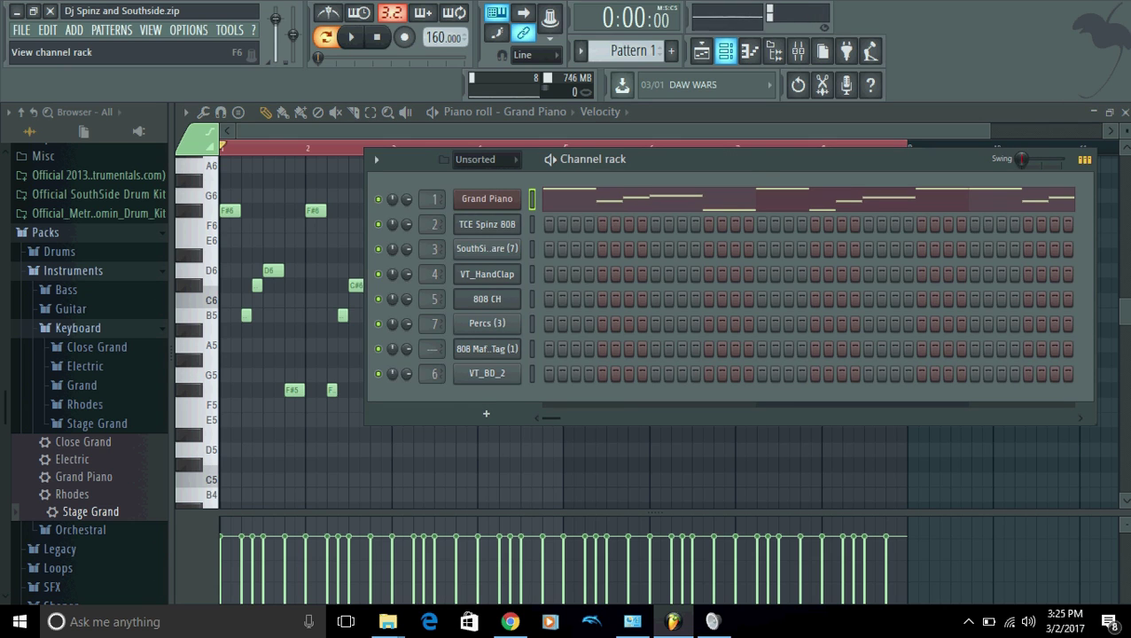
left_click(725, 50)
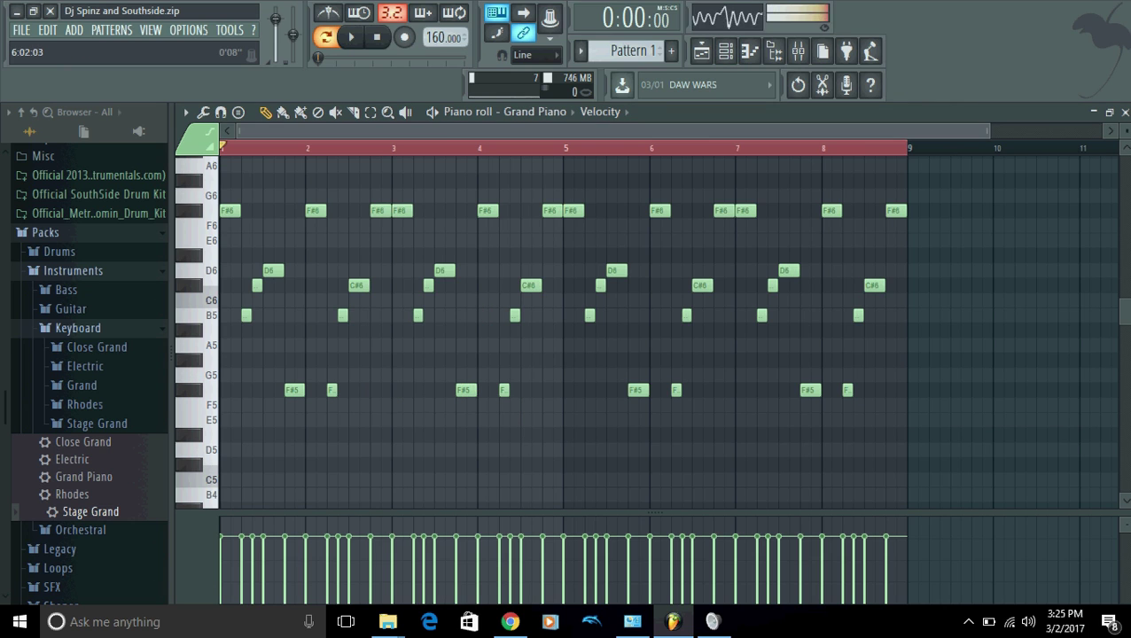
key("space")
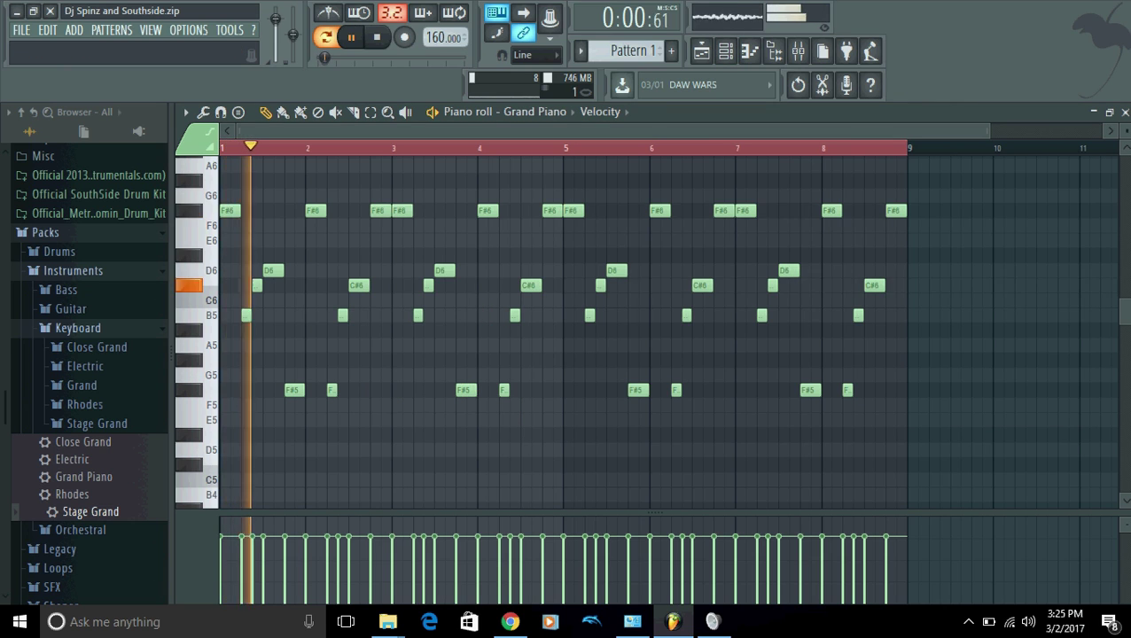
left_click(725, 50)
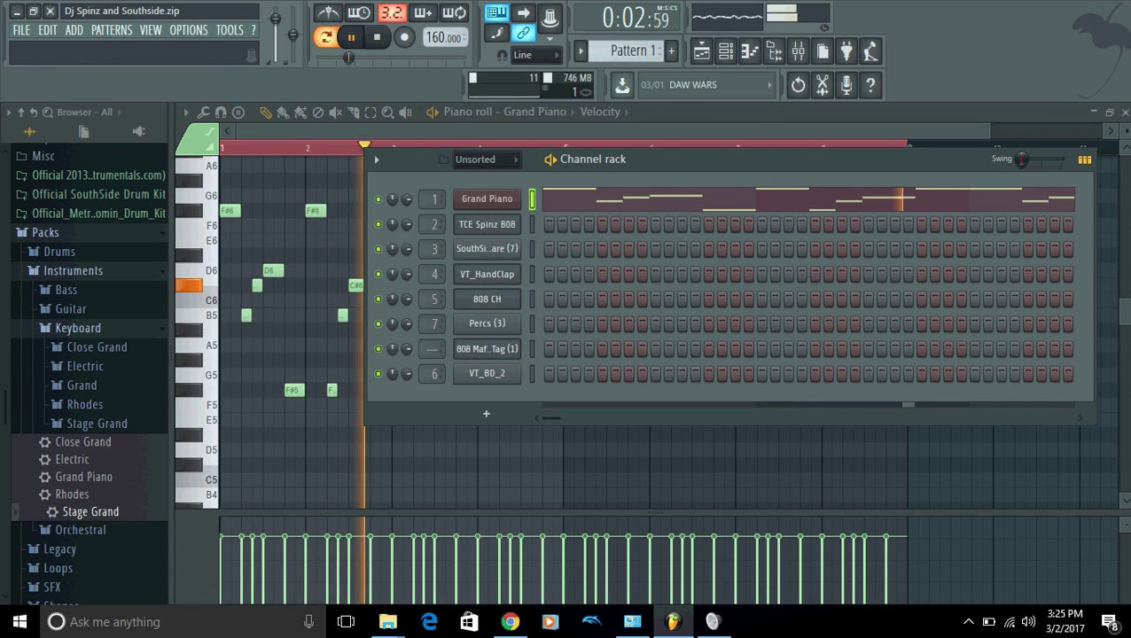
left_click(486, 199)
key("space")
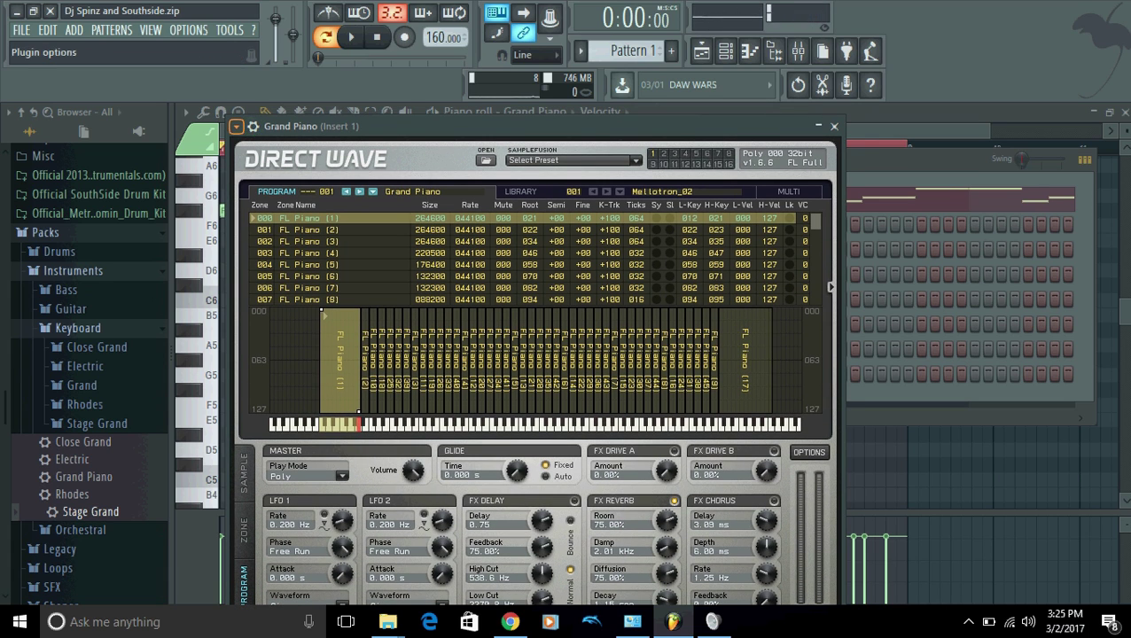
Step: Show the Grand Piano channel's detailed settings and copy the channel pitch value
left_click(237, 126)
left_click(252, 416)
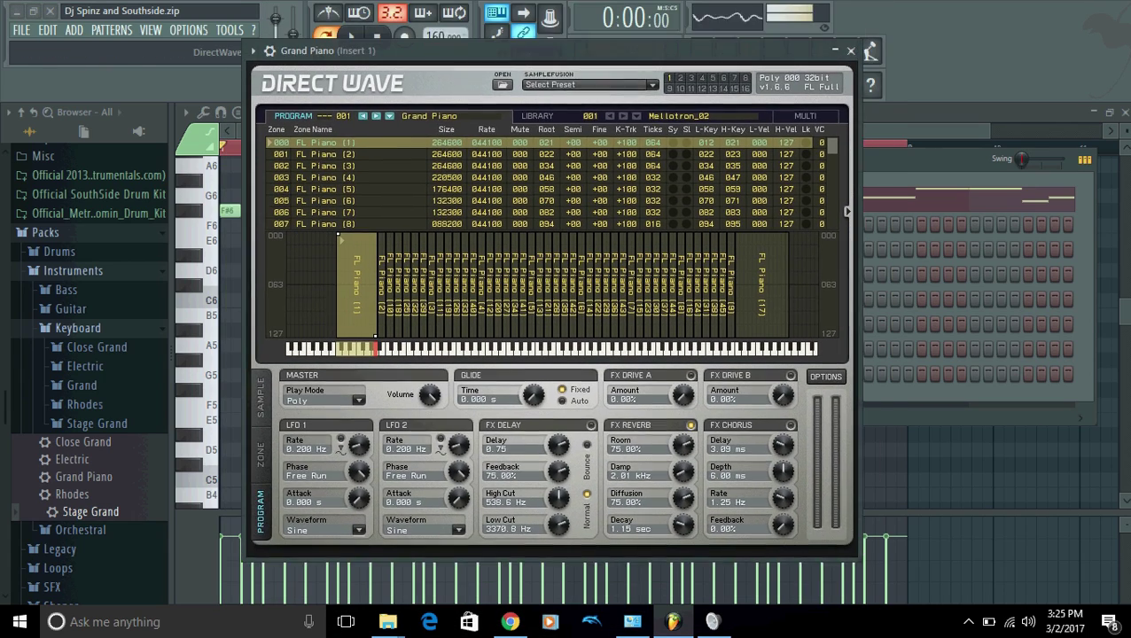
left_click(269, 61)
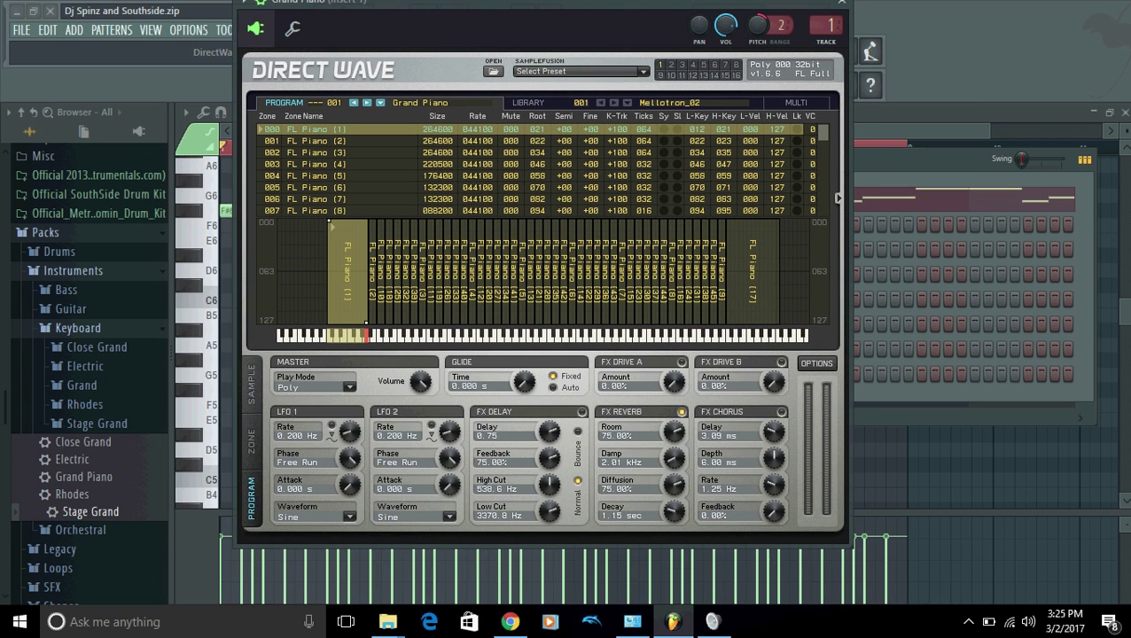
right_click(758, 24)
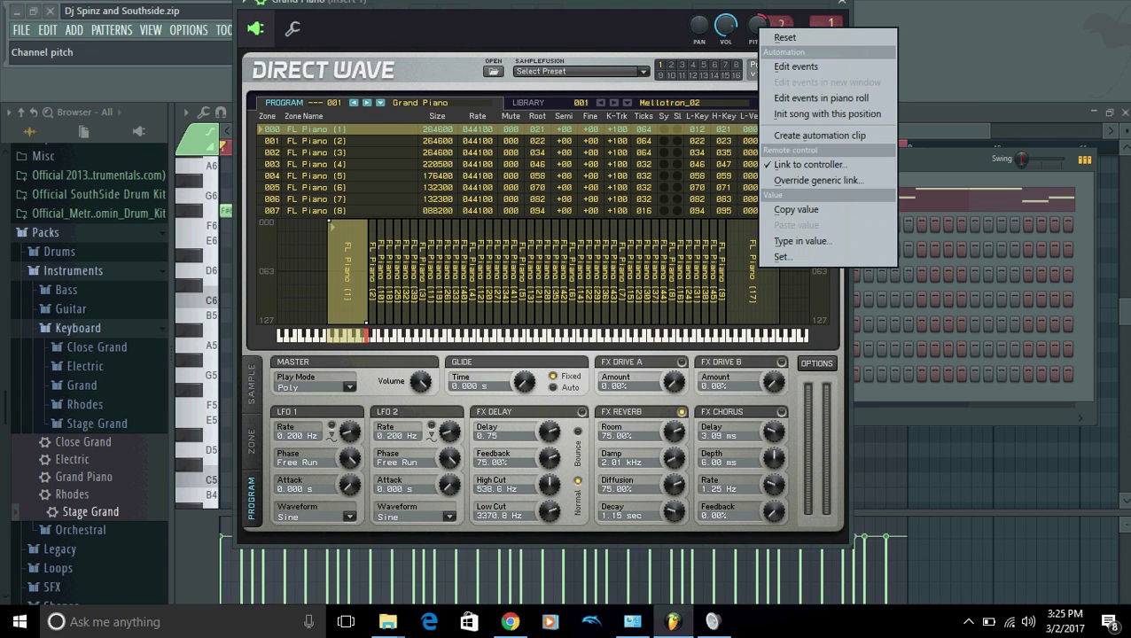
left_click(797, 210)
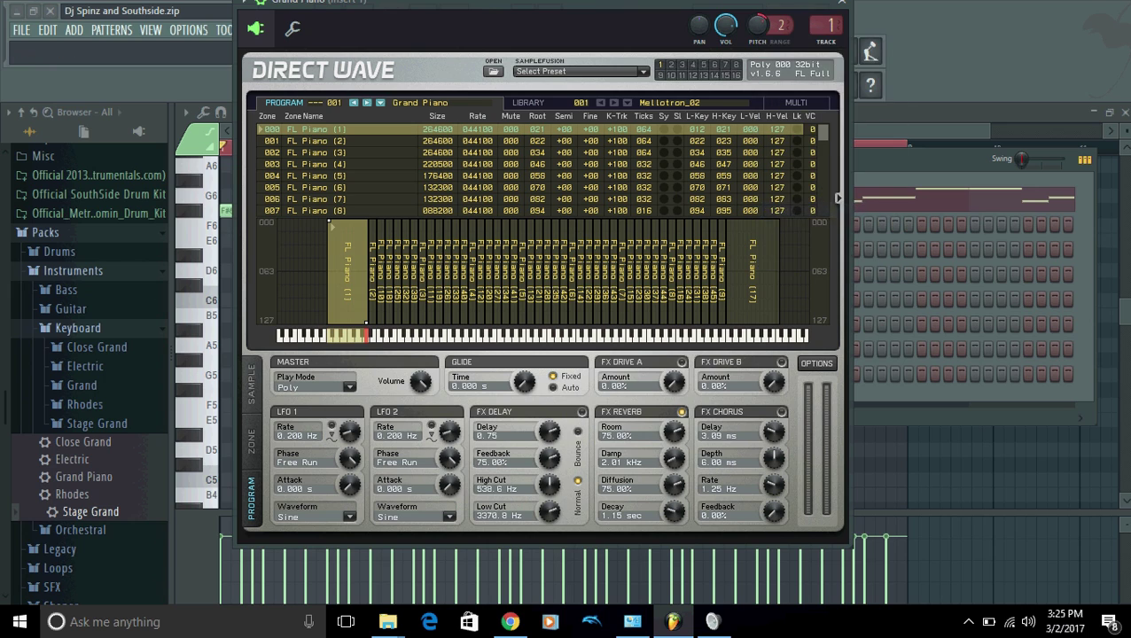
Step: Reset the Grand Piano channel pitch, paste the copied 51% value back into it, and close the instrument
right_click(763, 34)
left_click(791, 44)
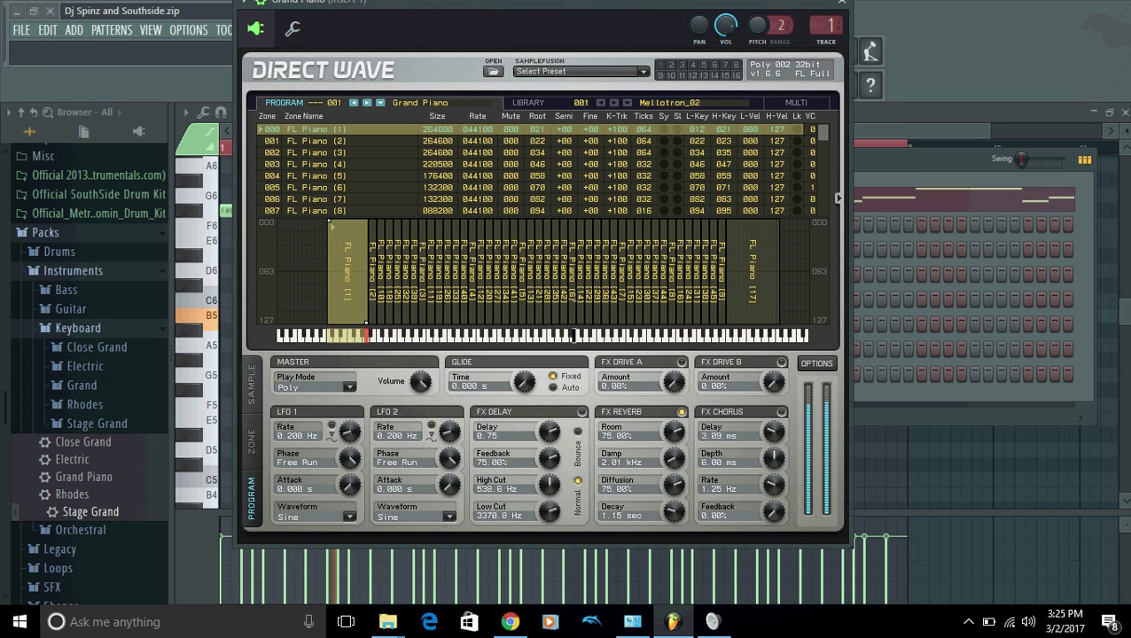
right_click(757, 25)
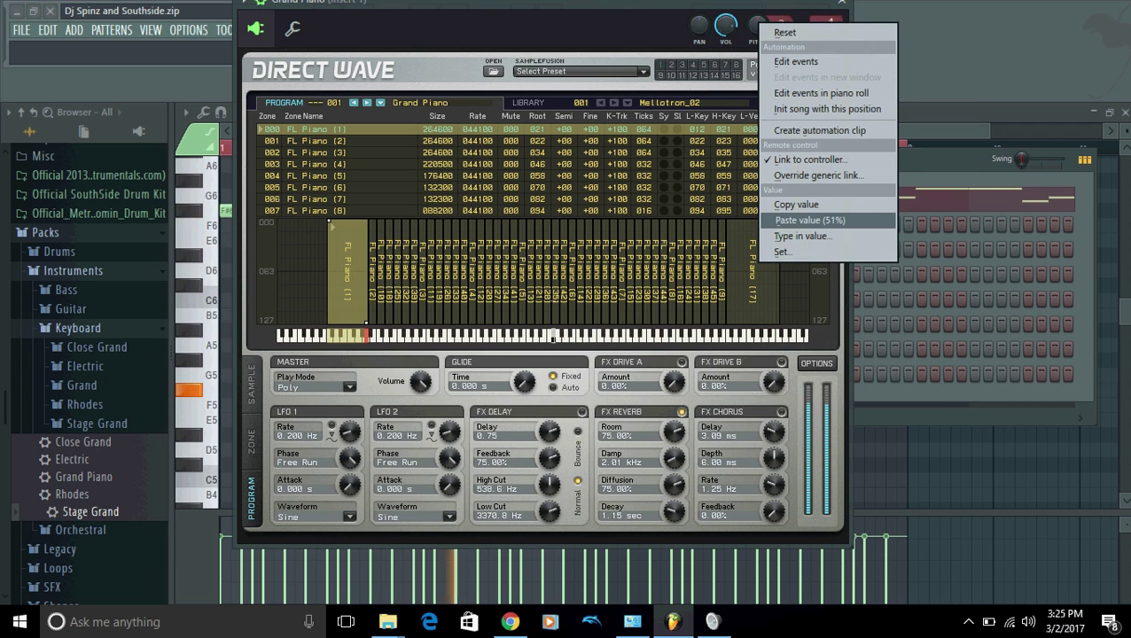
left_click(808, 220)
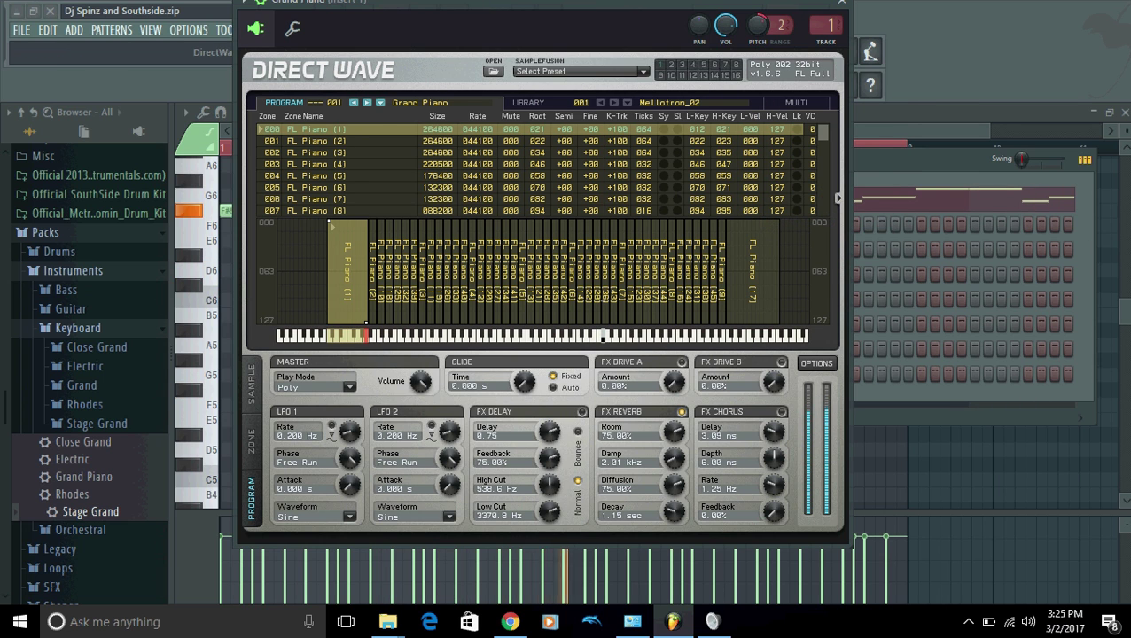
left_click_drag(797, 4, 795, 40)
left_click(838, 35)
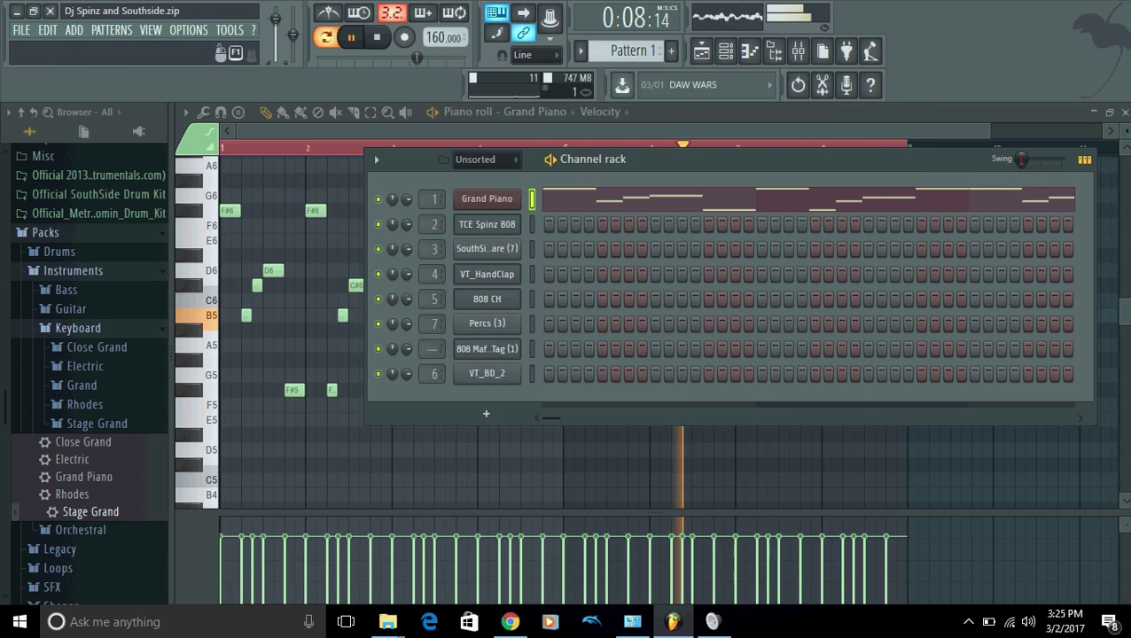
Step: Glance at the playlist arrangement, return to the Grand Piano piano roll, and play the start of its melody
left_click(701, 50)
key("space")
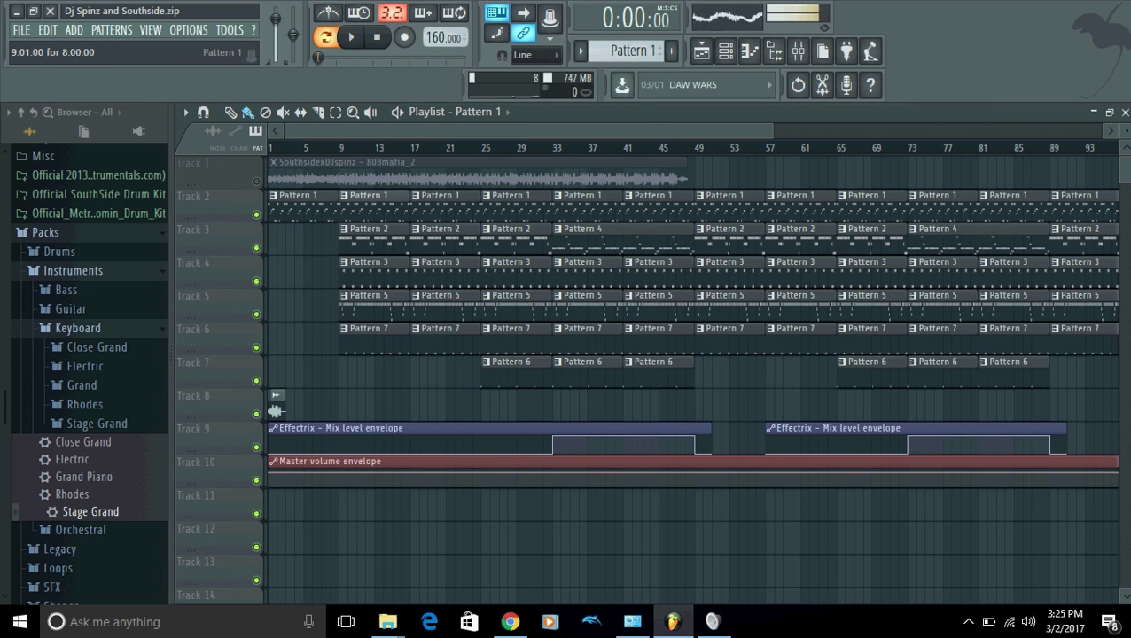
key("F7")
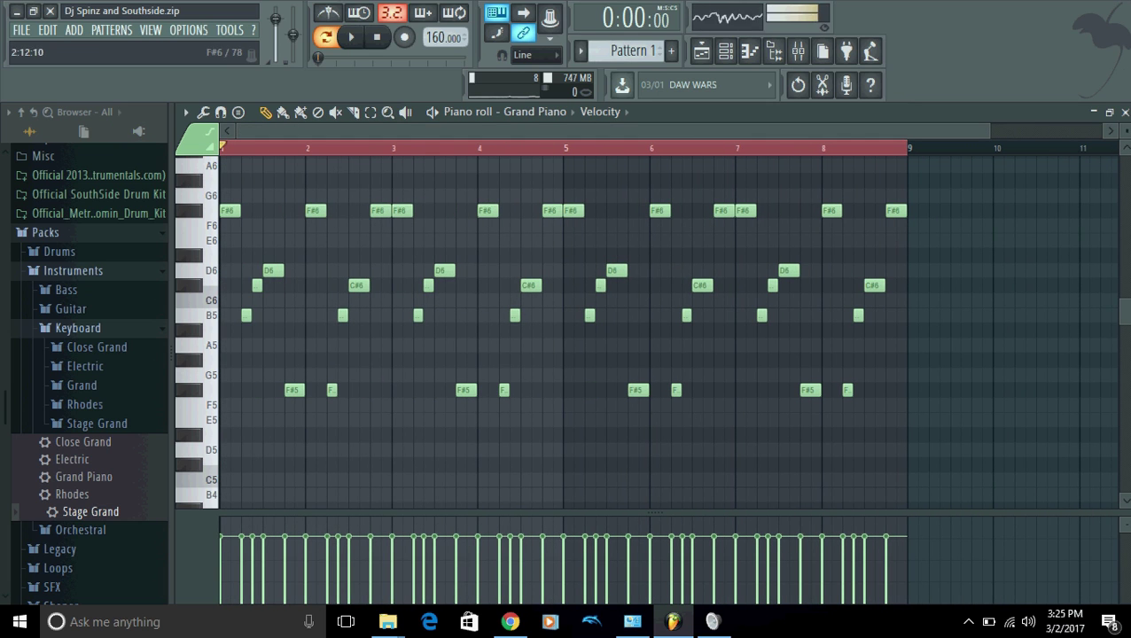
key("space")
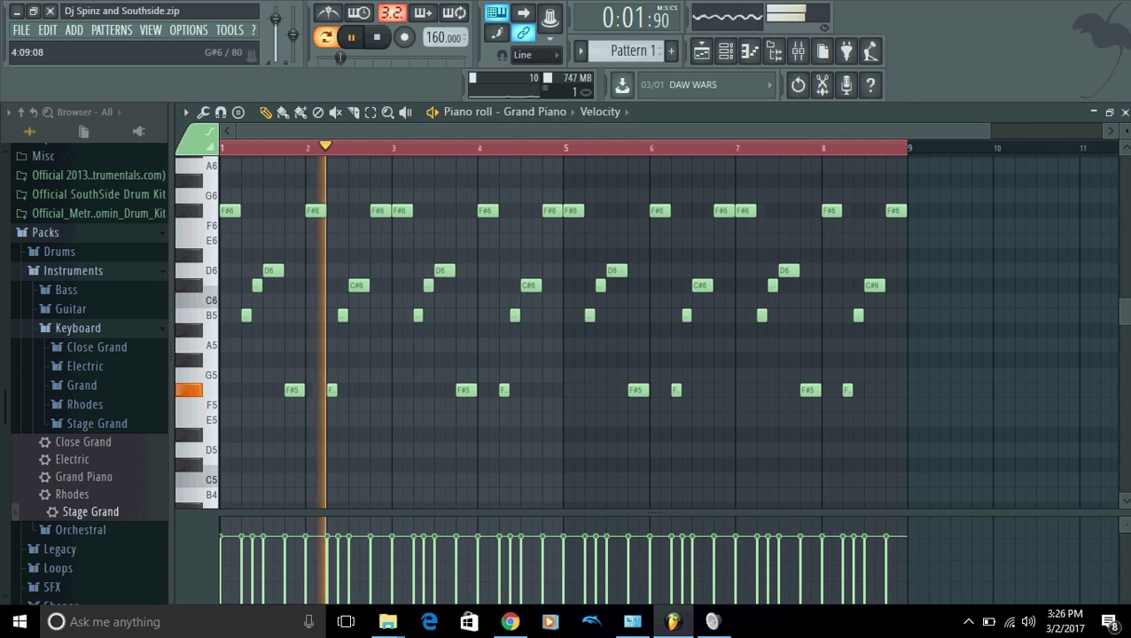
key("space")
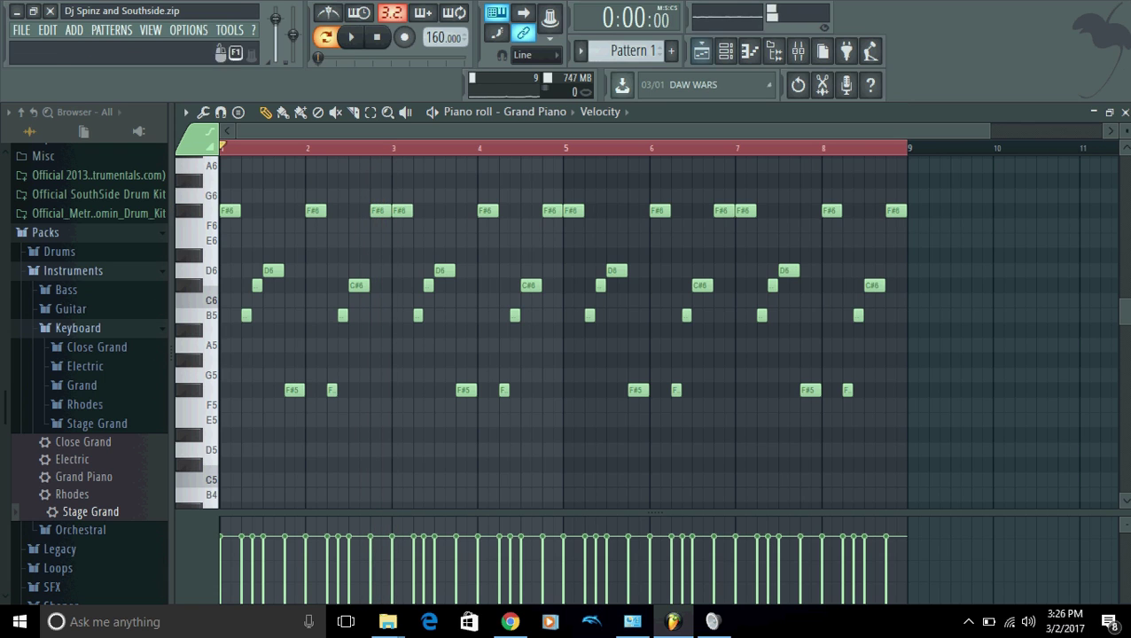
Step: Close the Grand Piano piano roll and the channel rack to show the opening bars of the playlist arrangement
left_click(725, 50)
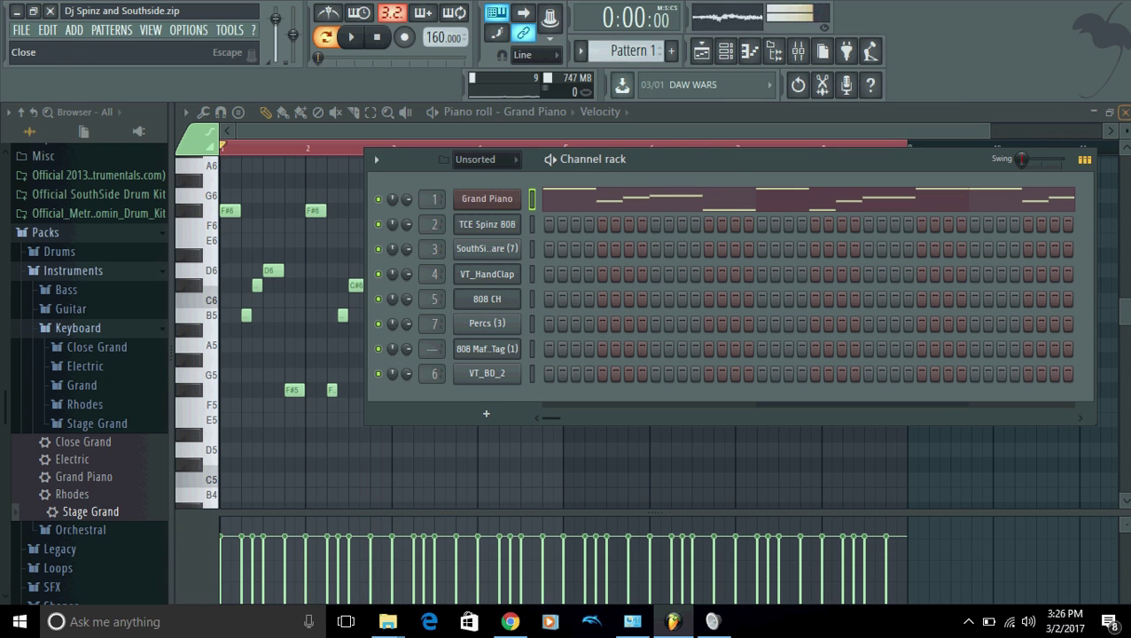
left_click(1123, 111)
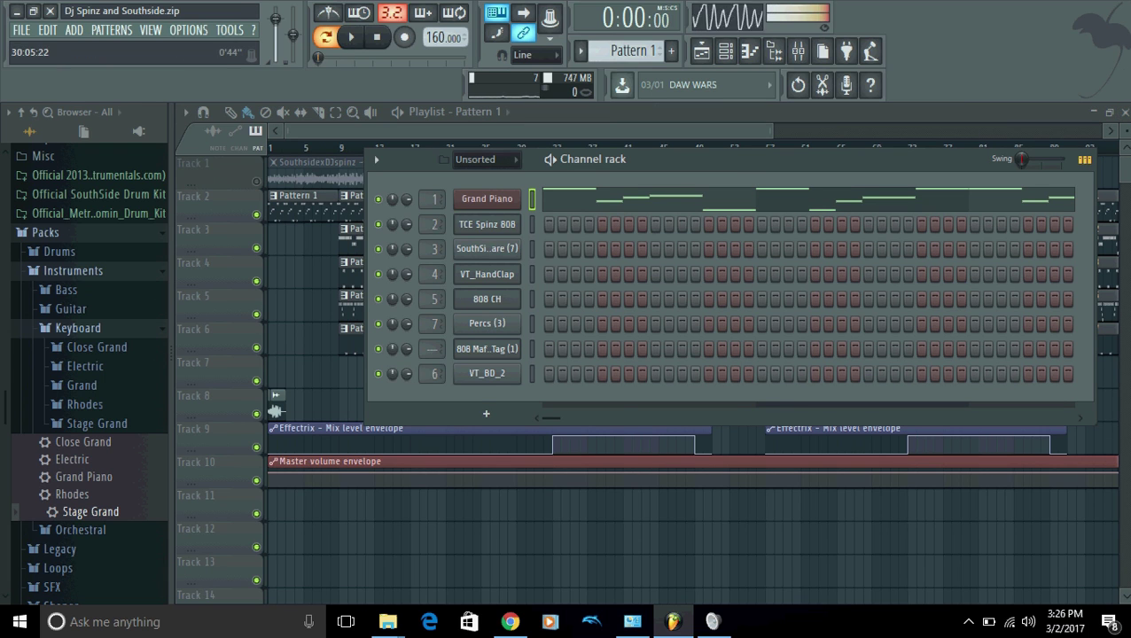
key("F6")
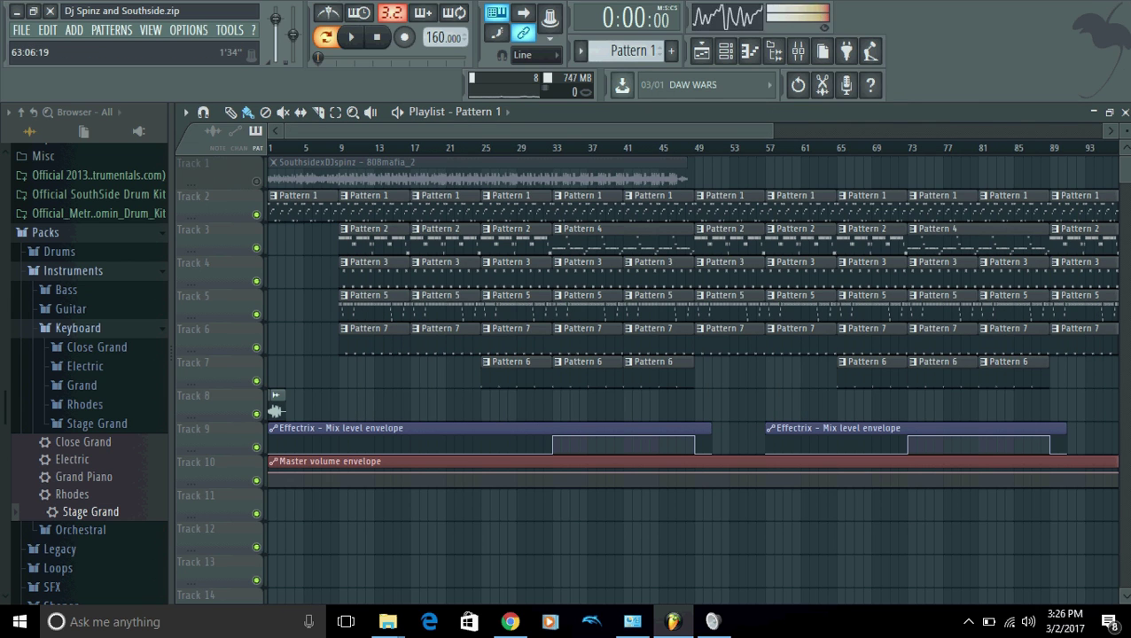
scroll(691, 354, "up", 5)
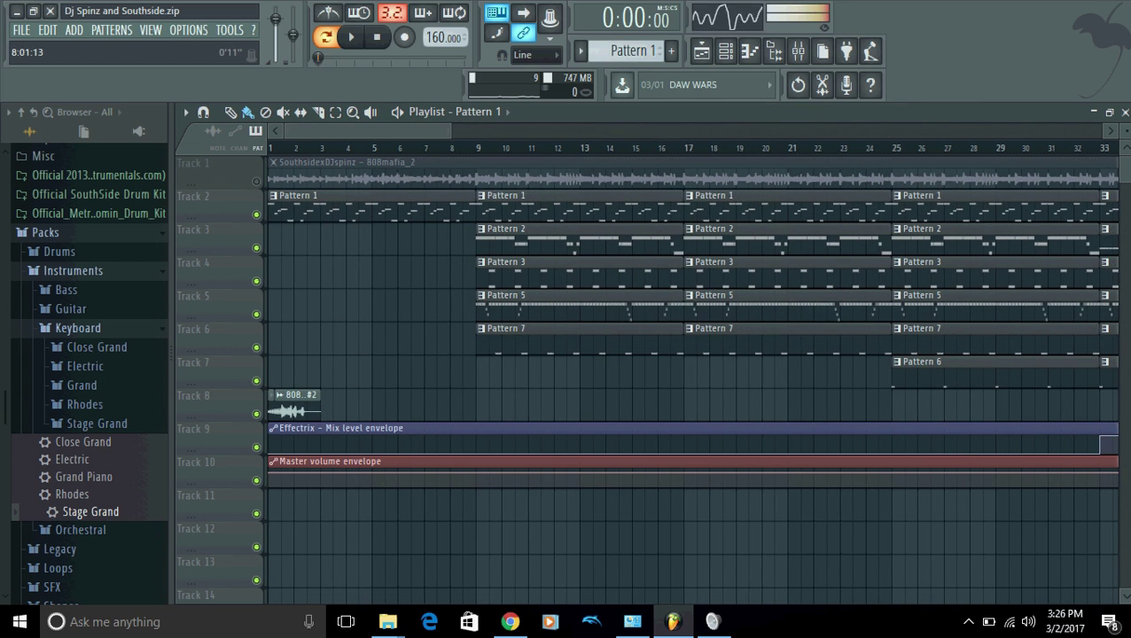
Step: Open the first Pattern 2 clip on Track 3 and examine the TCE Spinz 808 notes across all eight bars
double_click(518, 232)
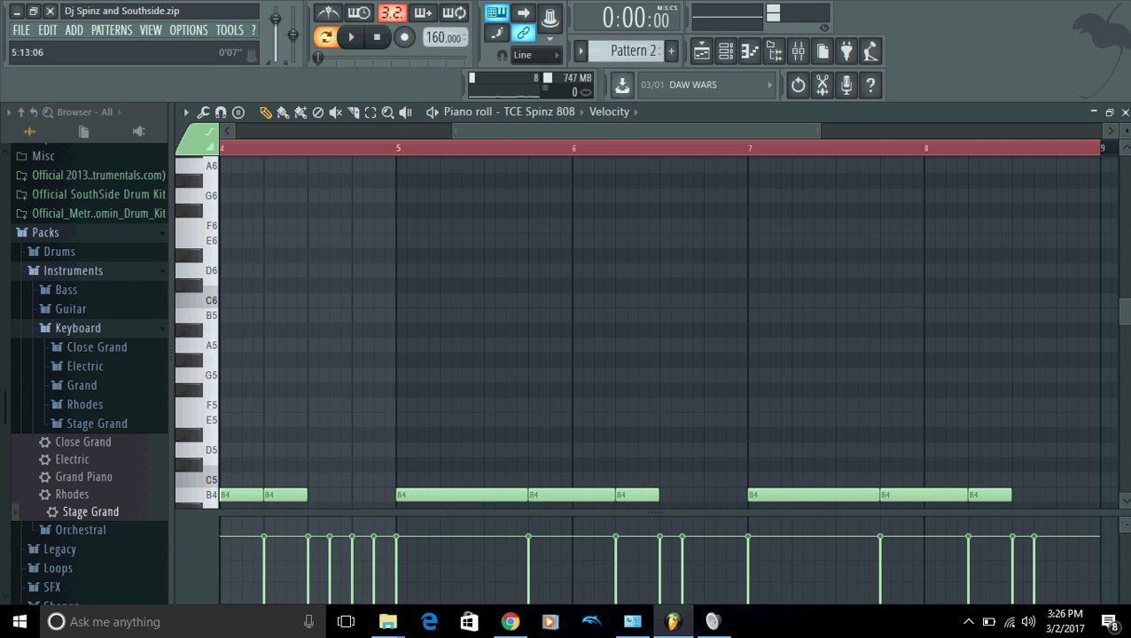
left_click_drag(532, 131, 322, 131)
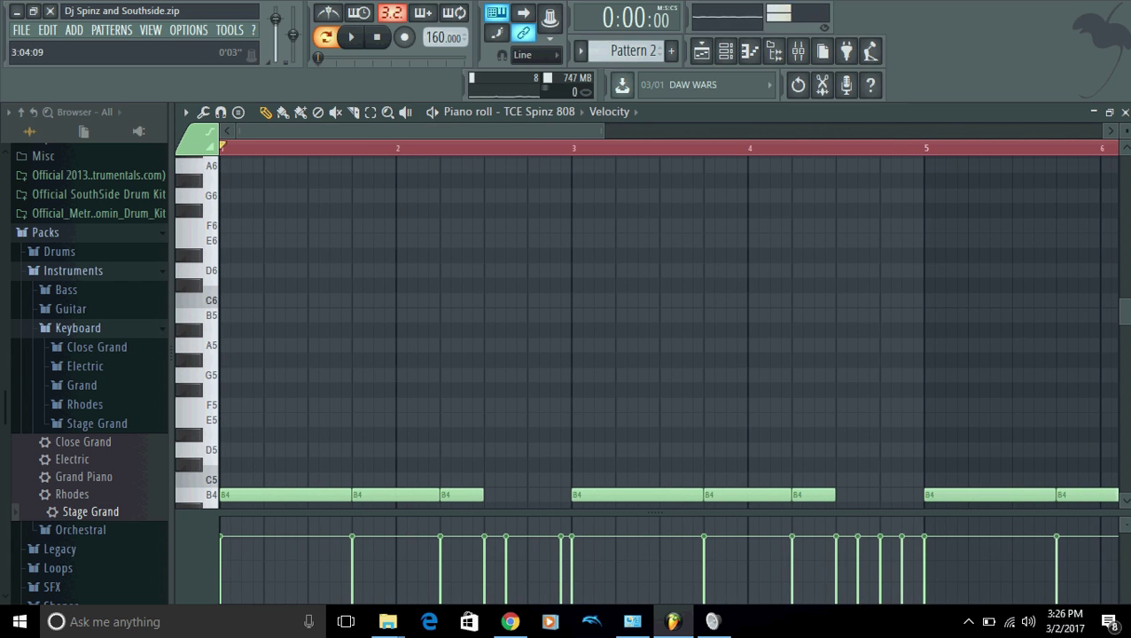
left_click_drag(601, 131, 874, 131)
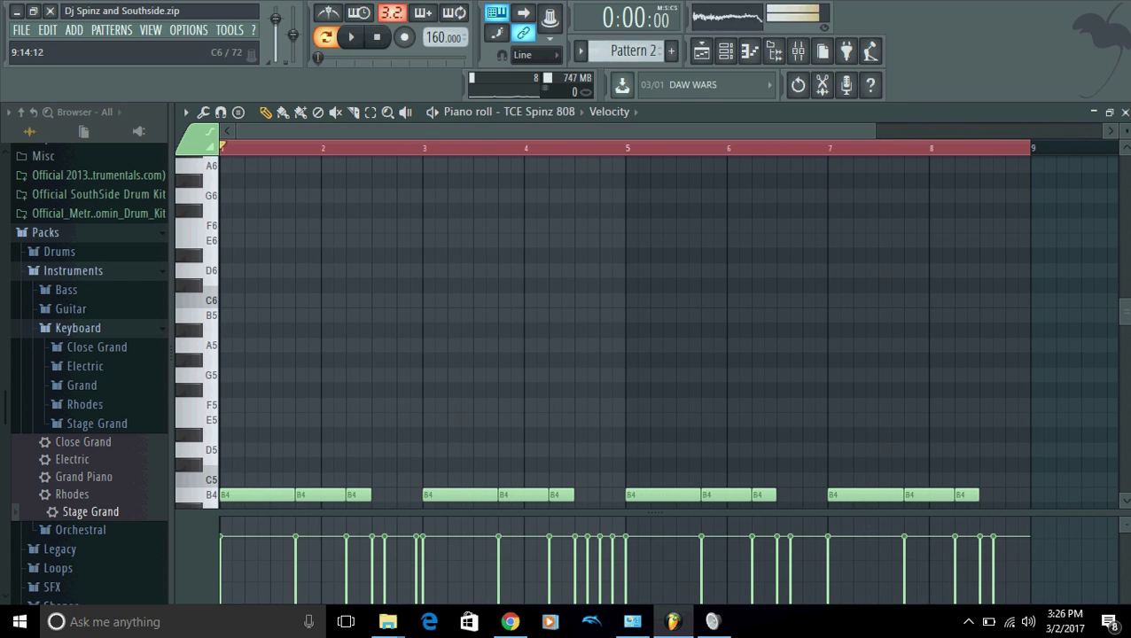
scroll(647, 328, "down", 3)
scroll(638, 330, "down", 1)
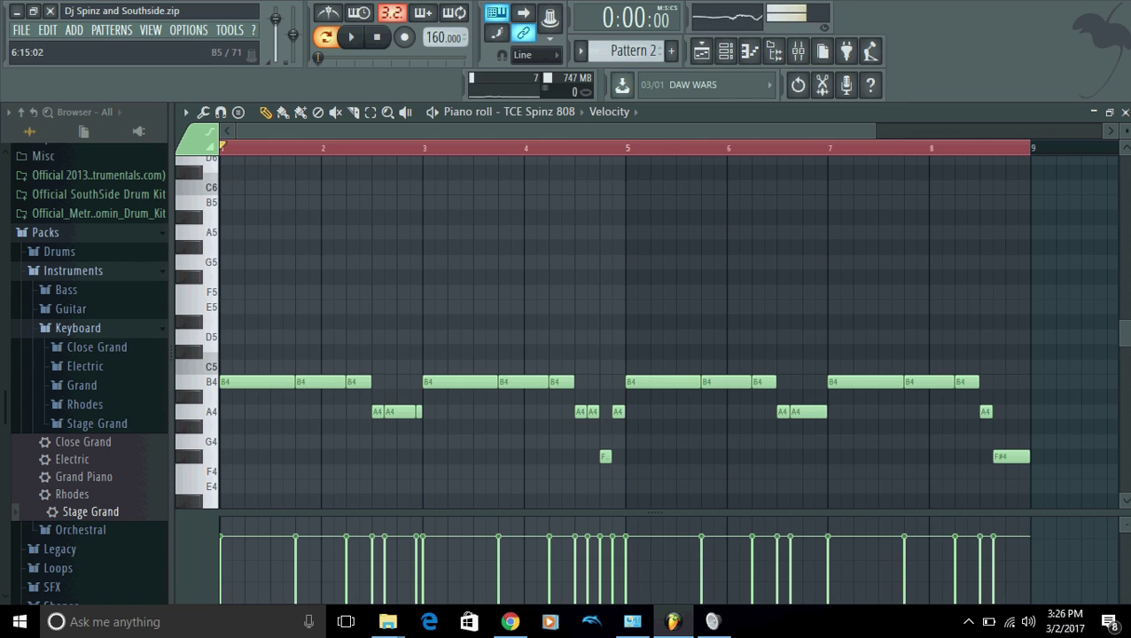
Step: Play the TCE Spinz 808 notes of Pattern 2 to hear the bass line, and stop playback near the end of bar 8
key("space")
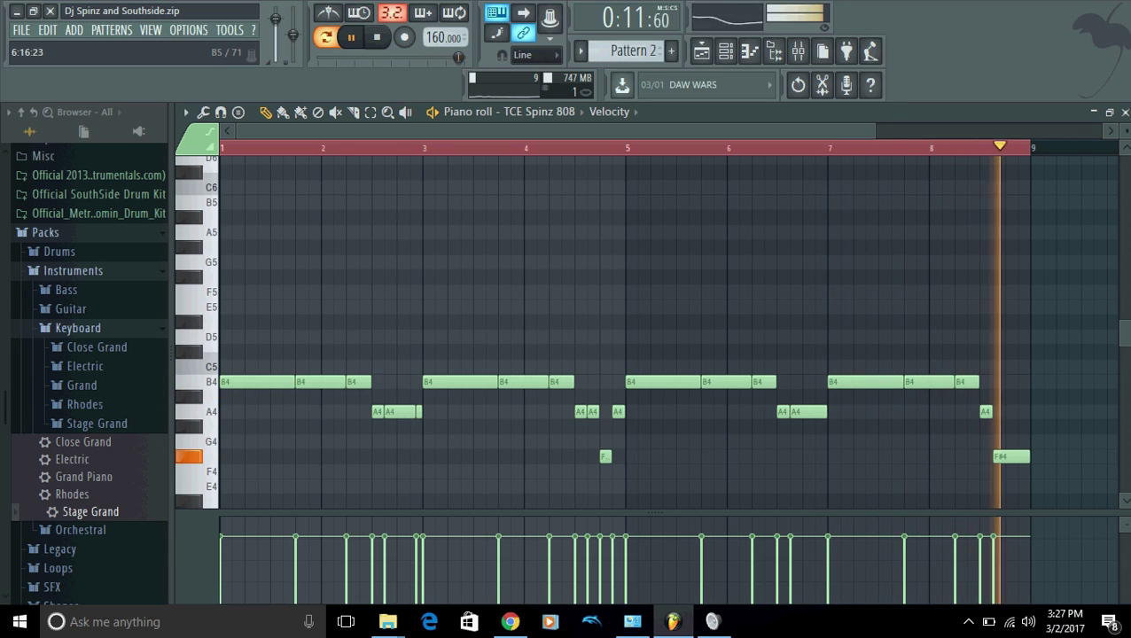
key("space")
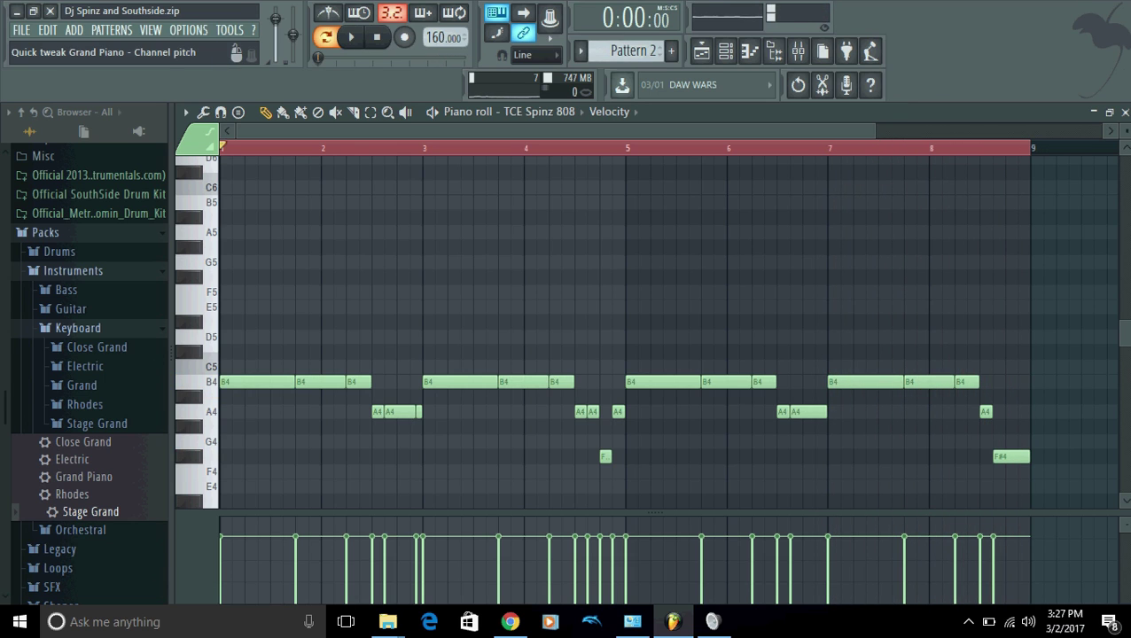
Step: Switch to Pattern 3, play it, and view the SouthSide Snare (7) notes in the piano roll before returning to the channel rack
left_click(580, 51)
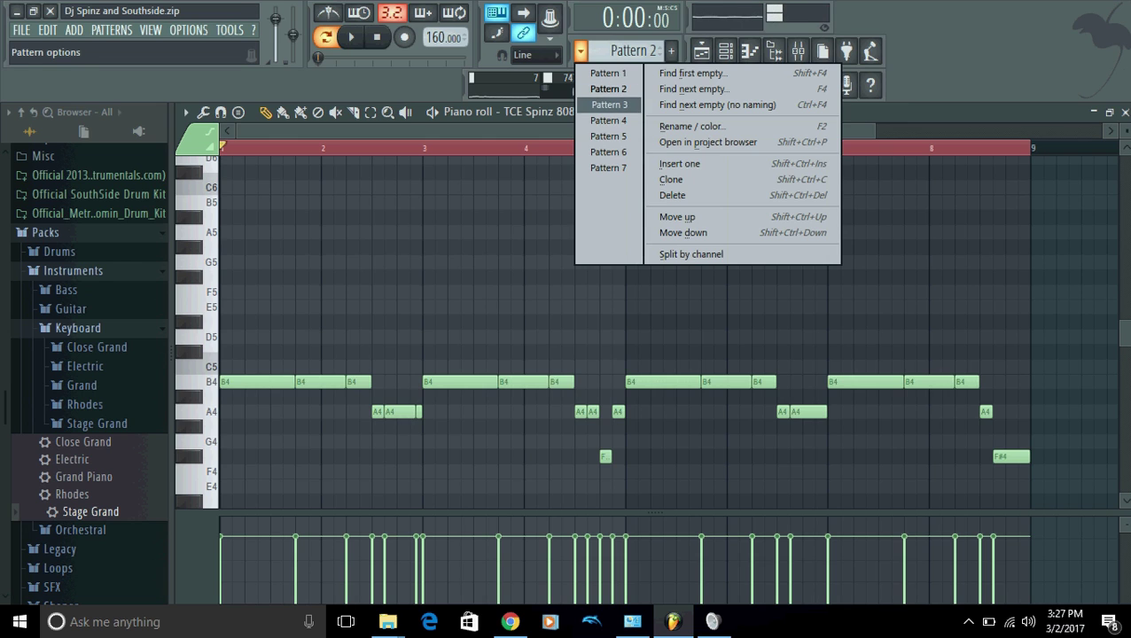
left_click(608, 105)
left_click(1123, 112)
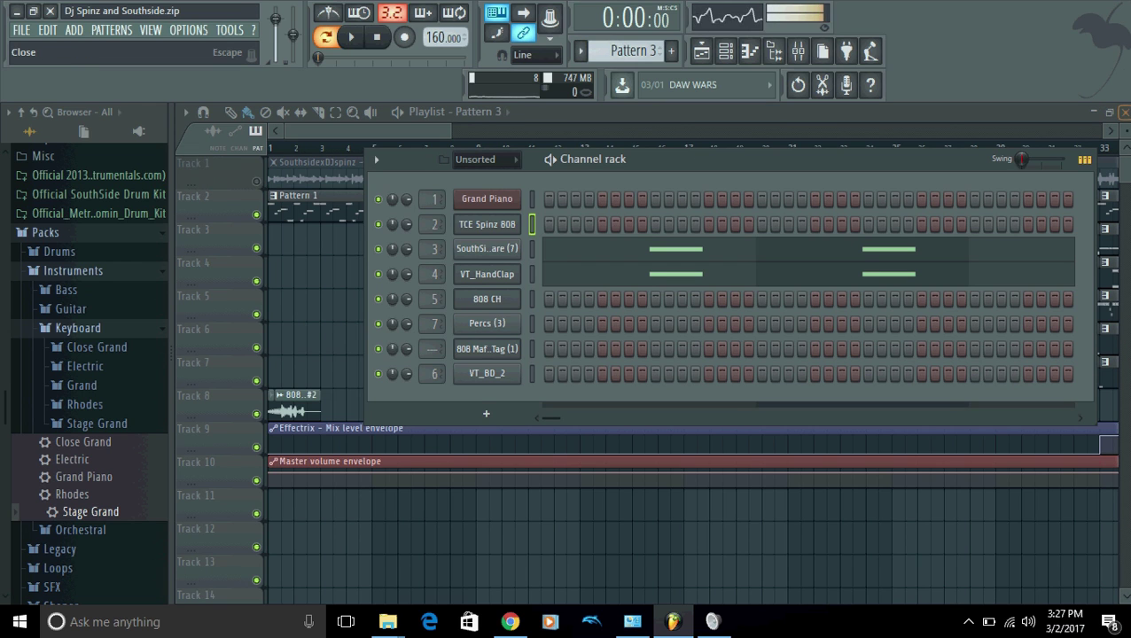
key("space")
key("F7")
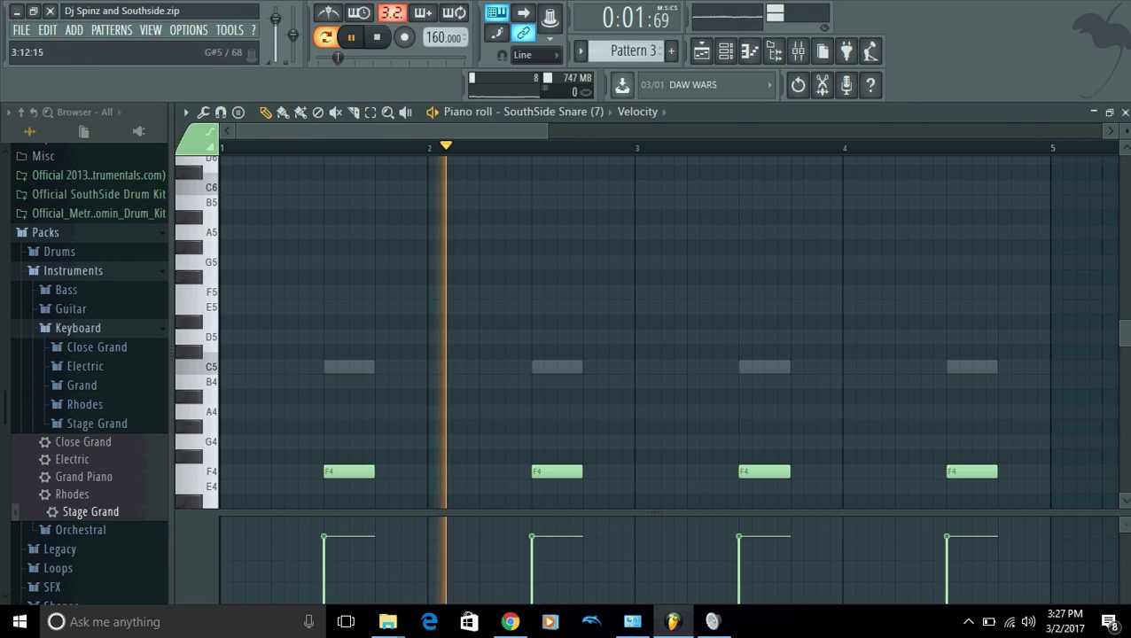
left_click(1123, 111)
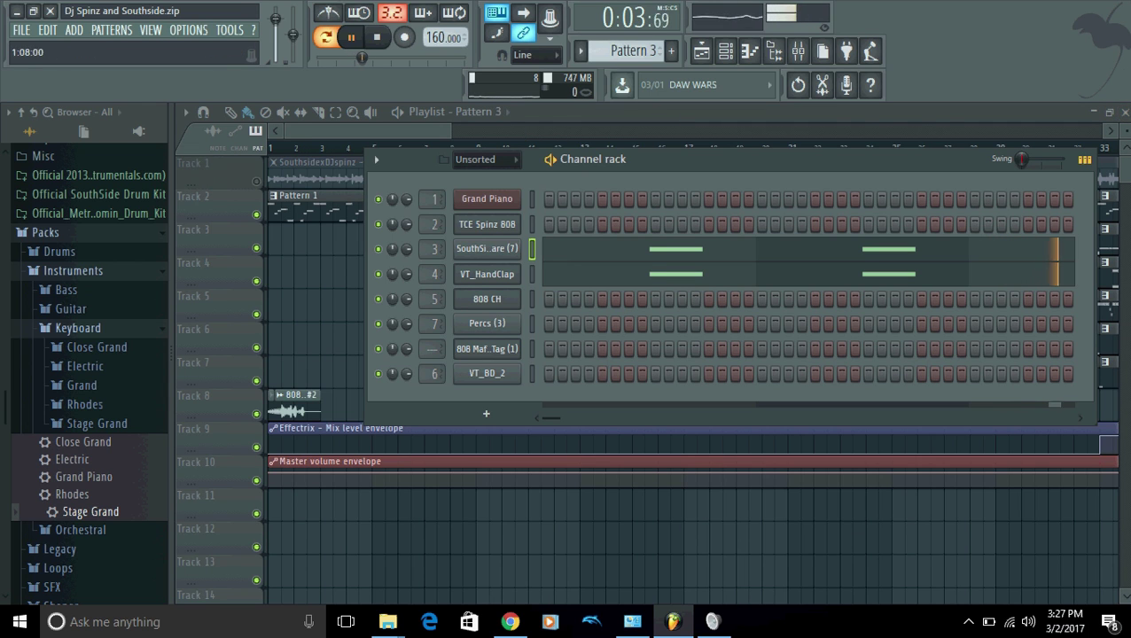
Step: Inspect the channel settings of SouthSide Snare (7) and the sample settings of VT_HandClap while Pattern 3 plays, and stop playback
left_click(416, 247)
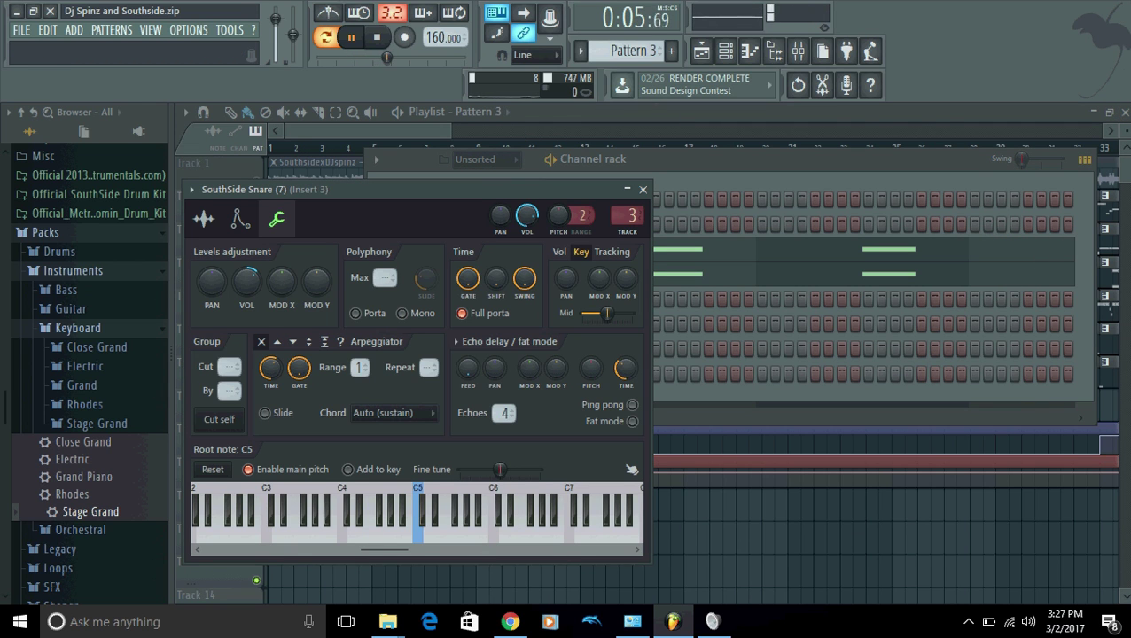
left_click(643, 189)
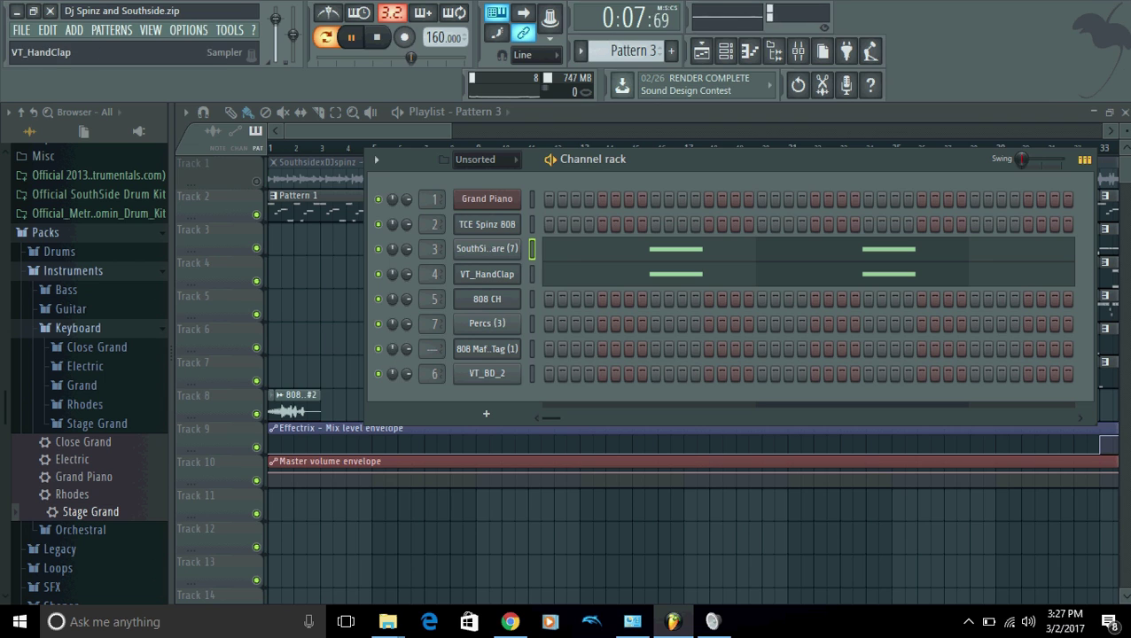
left_click(487, 274)
left_click(247, 261)
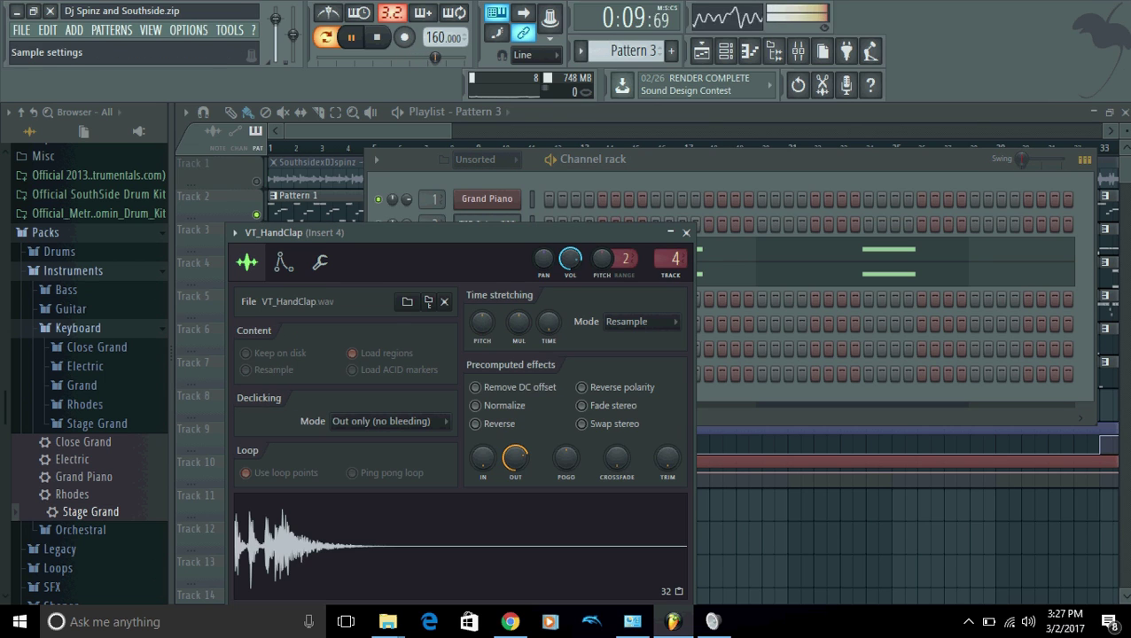
left_click(686, 232)
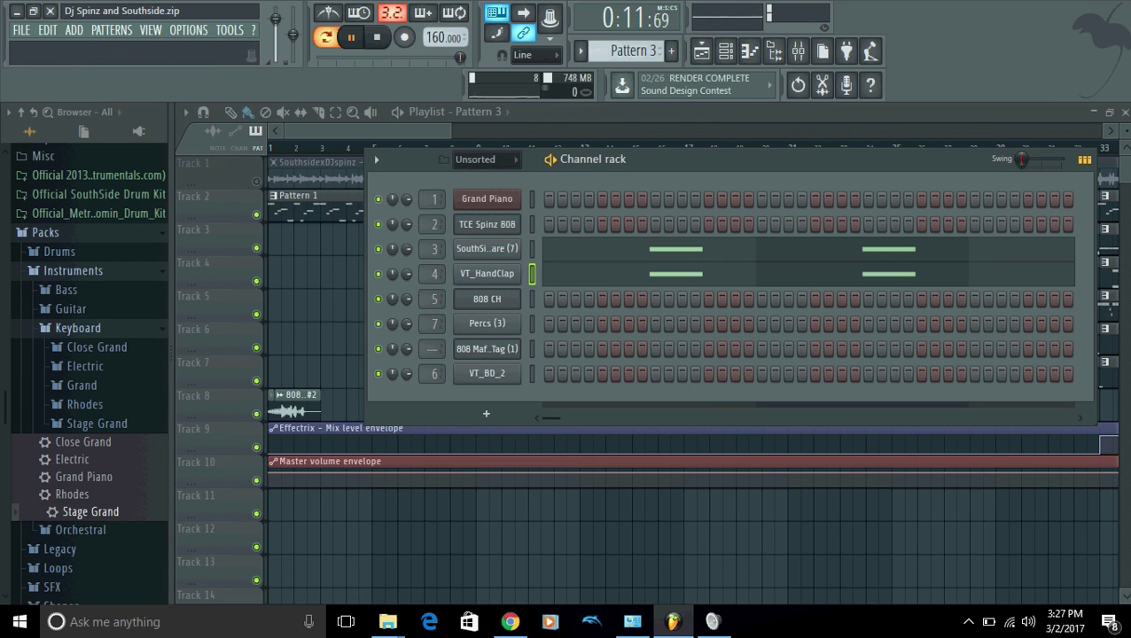
key("space")
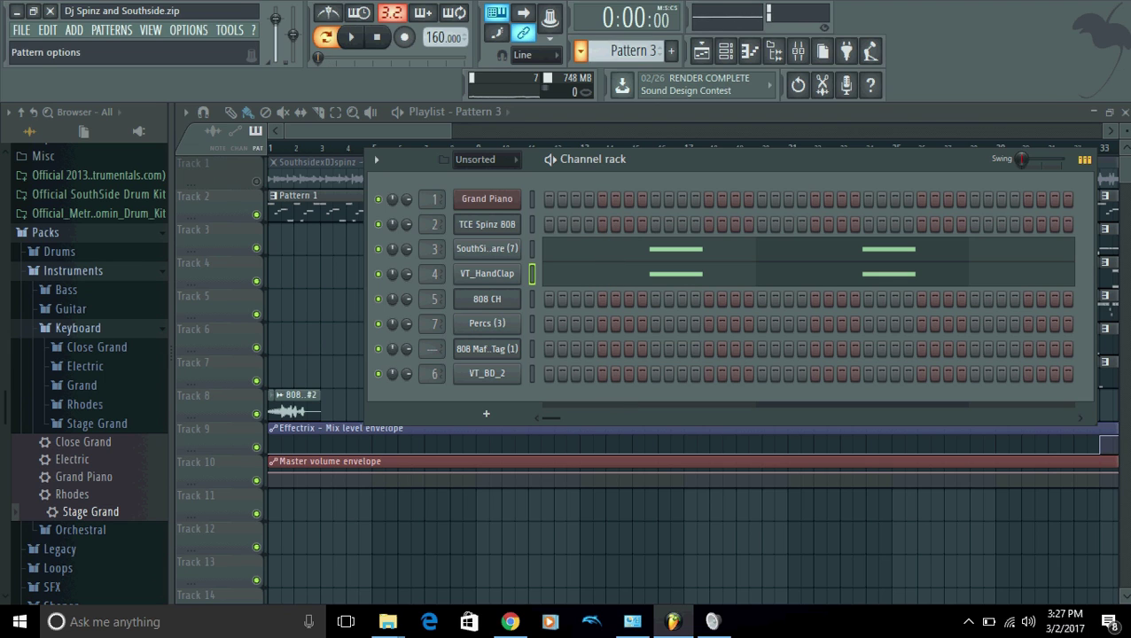
Step: Select Pattern 4 and play its TCE Spinz 808 notes in the piano roll with all 16 bars in view, then close it
left_click(580, 50)
left_click(607, 121)
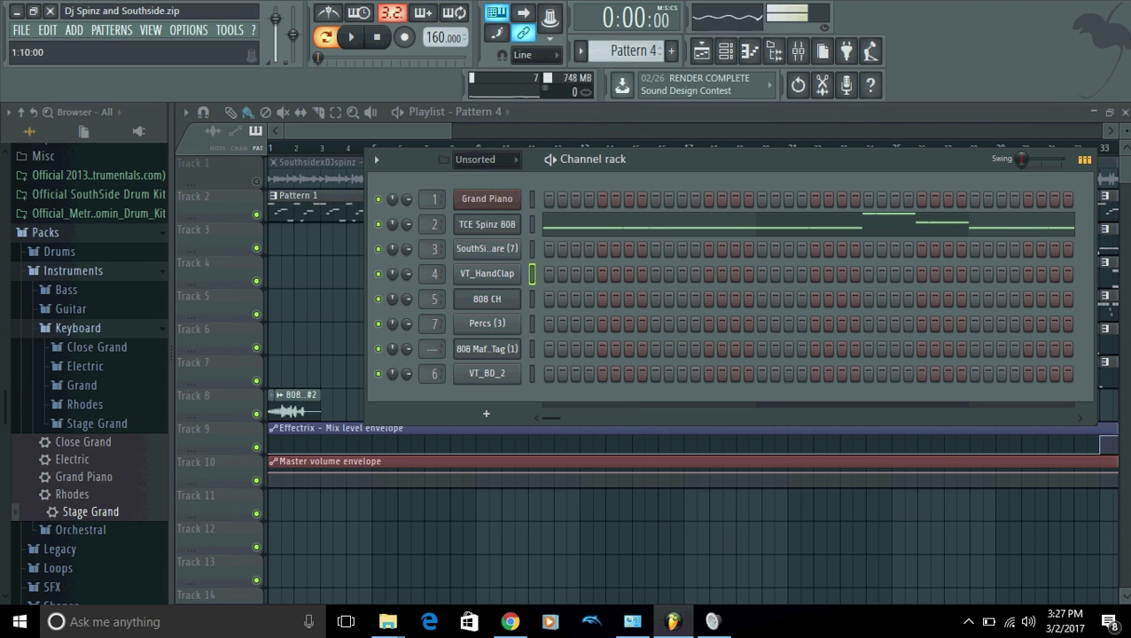
left_click(700, 224)
key("space")
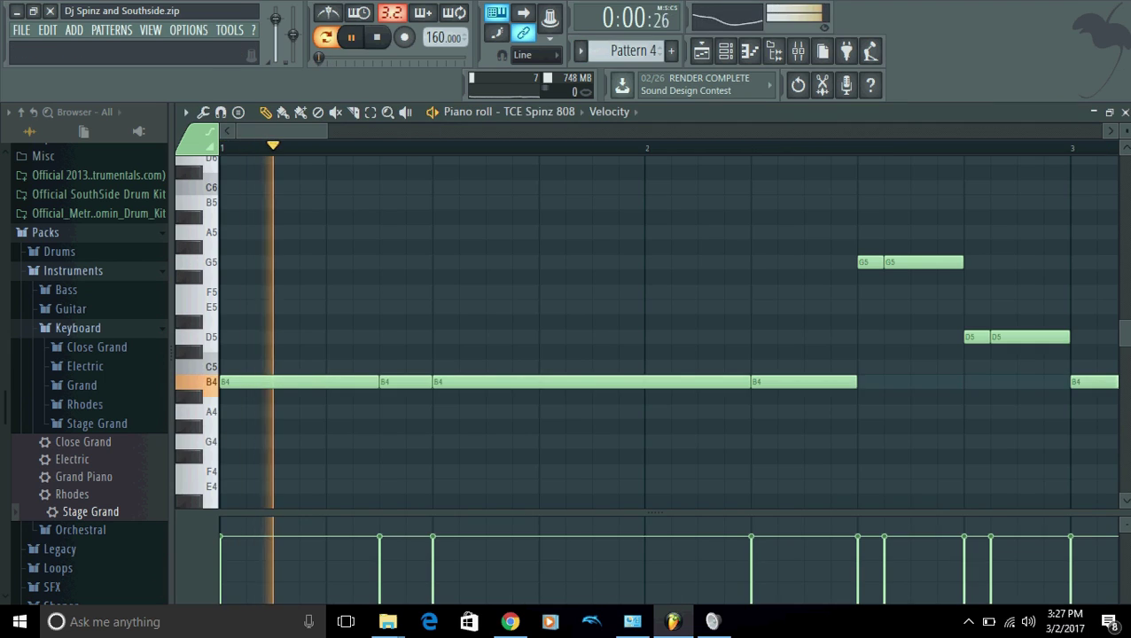
scroll(669, 328, "down", 6)
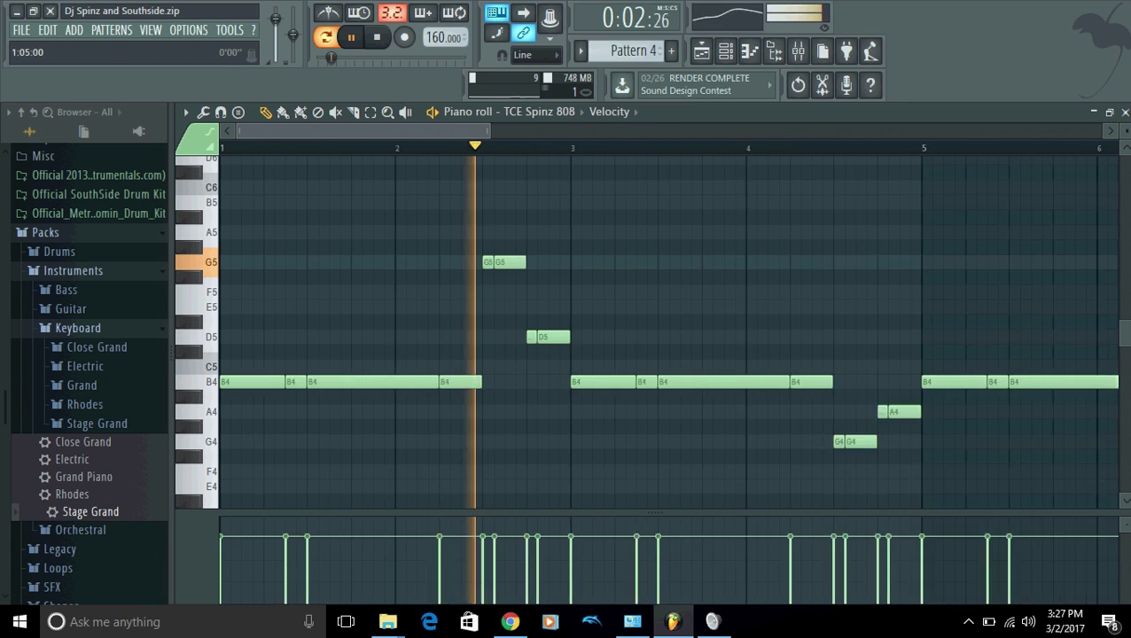
scroll(669, 262, "down", 2)
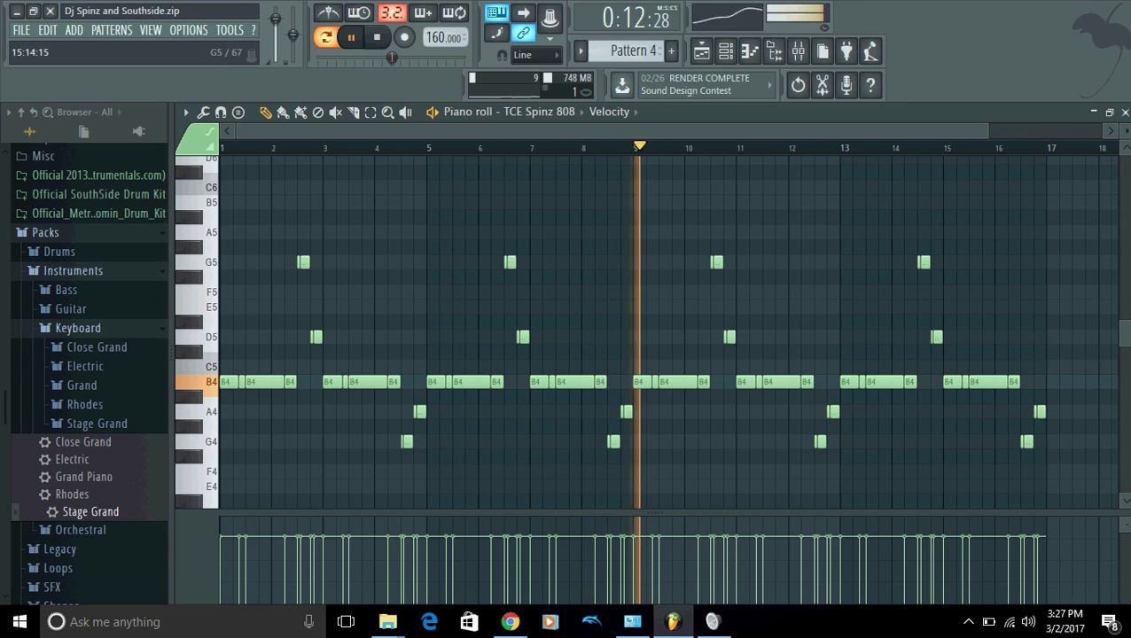
key("space")
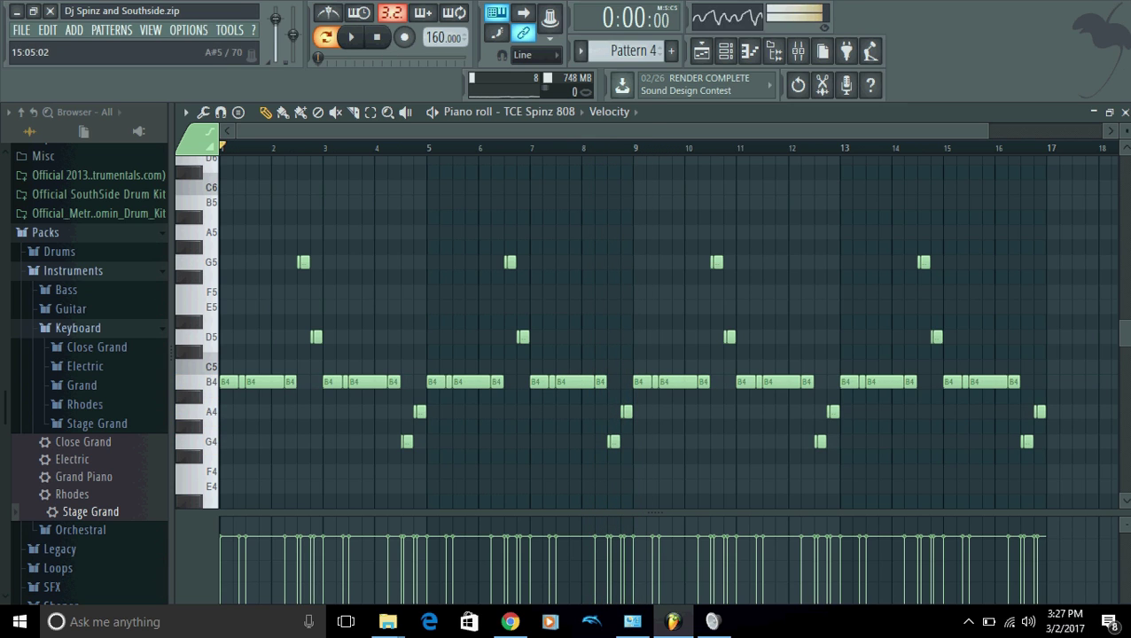
left_click(1125, 112)
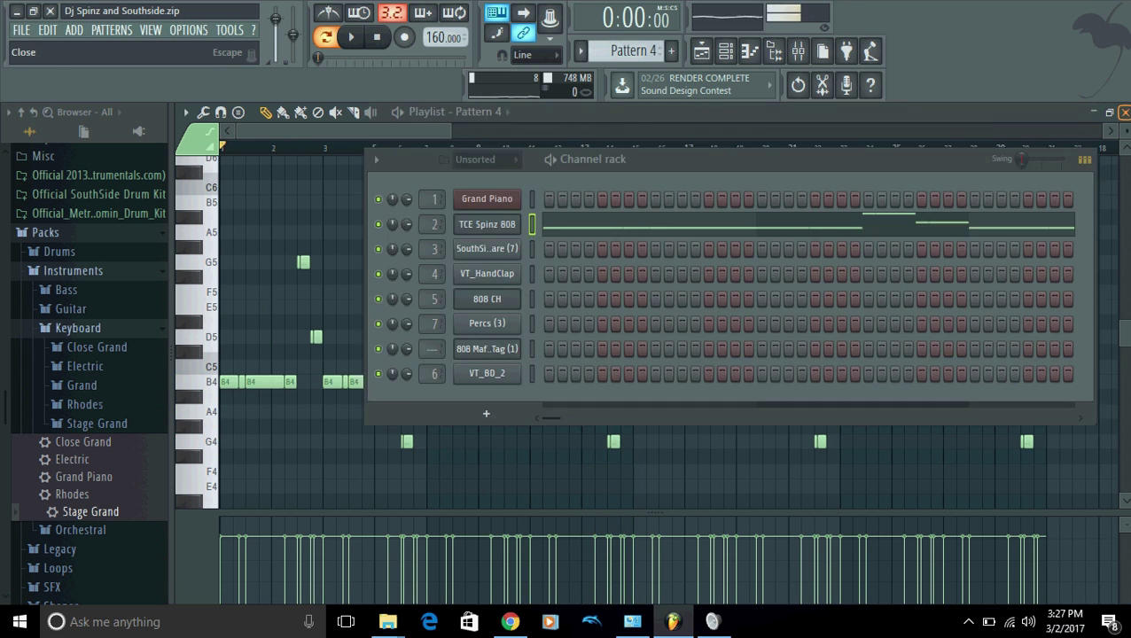
Step: Select Pattern 5 and play its 808 CH hi-hat notes in the piano roll, examining the rolls at close range, then close it
left_click(580, 50)
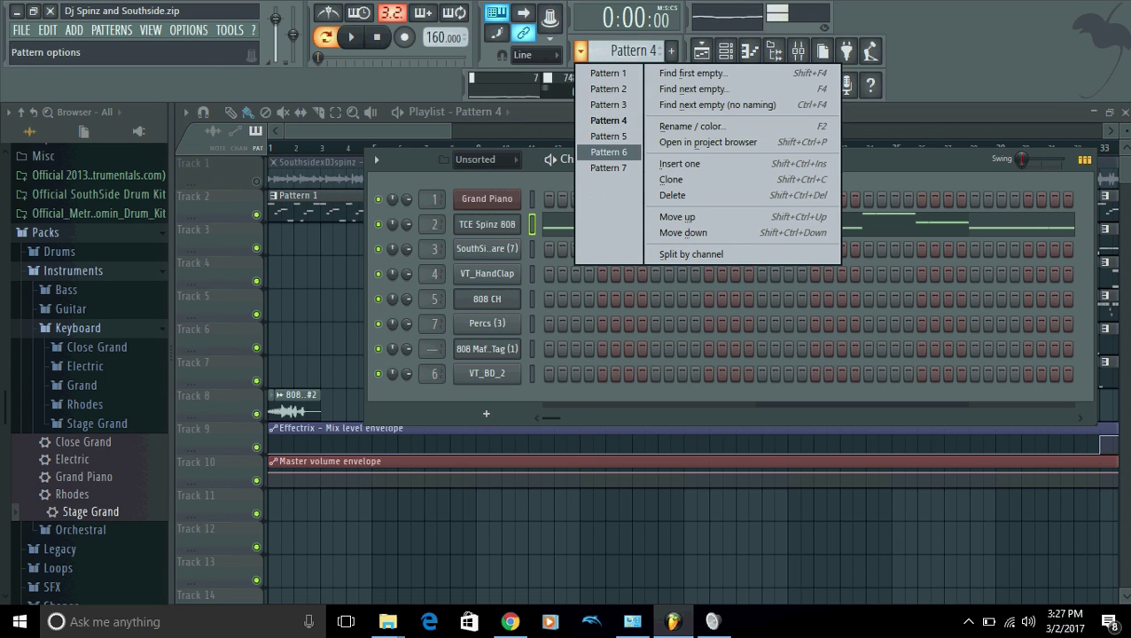
left_click(605, 149)
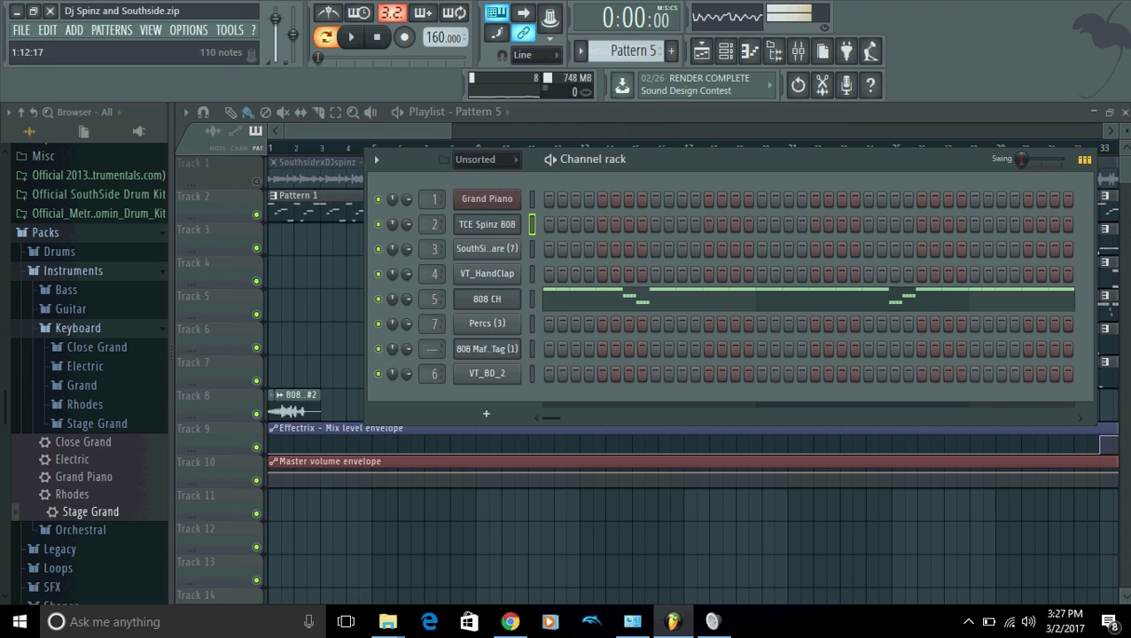
left_click(698, 295)
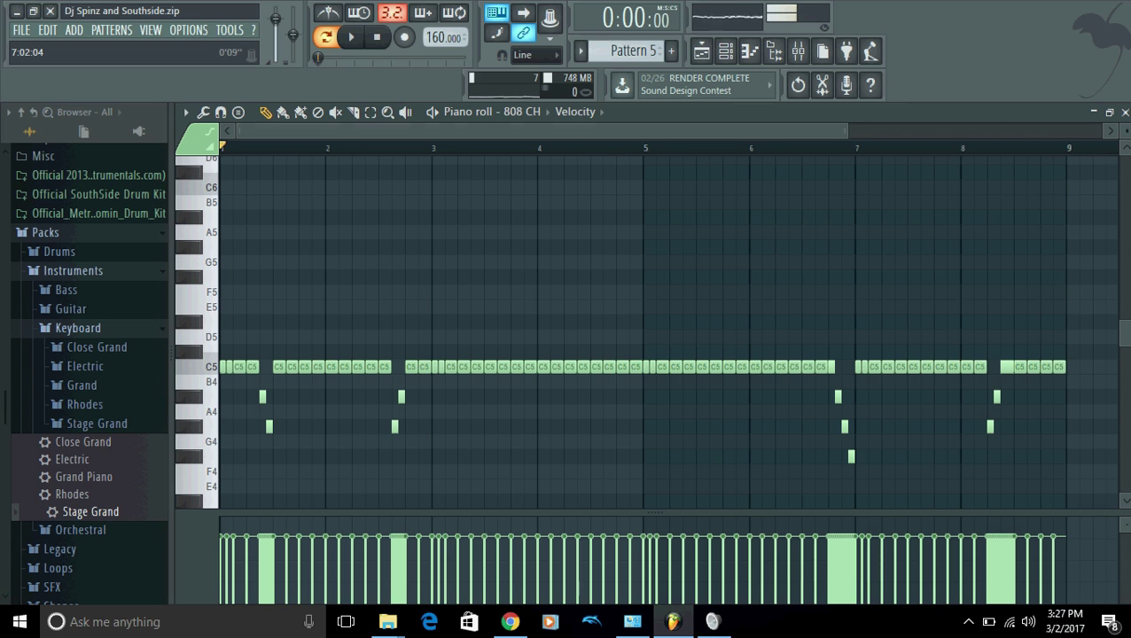
scroll(647, 328, "up", 4)
key("space")
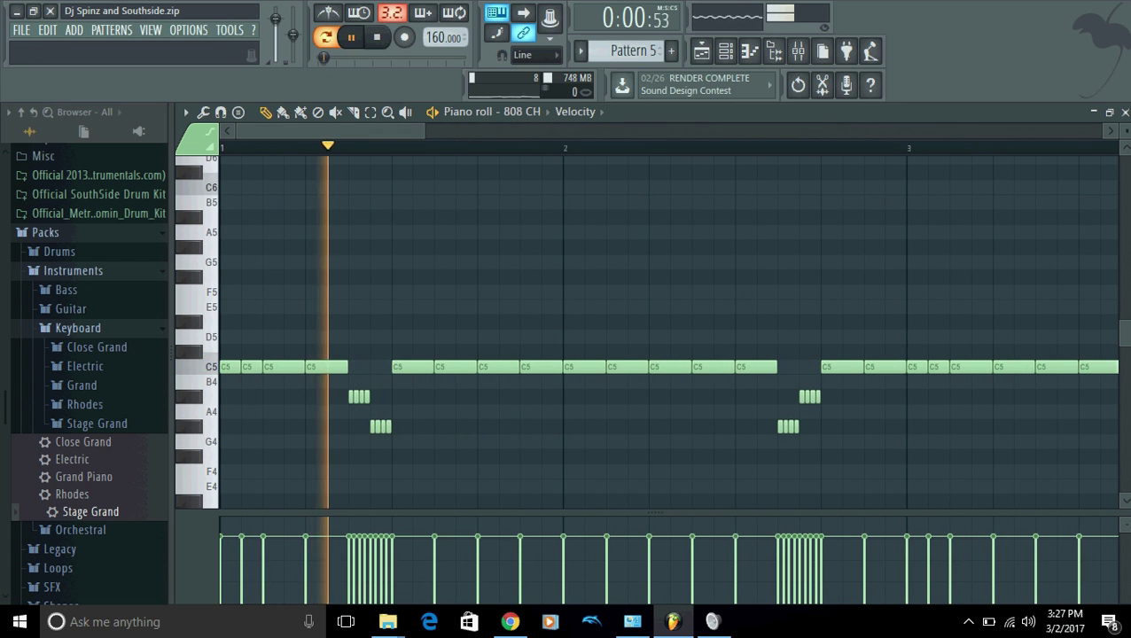
scroll(646, 327, "down", 2)
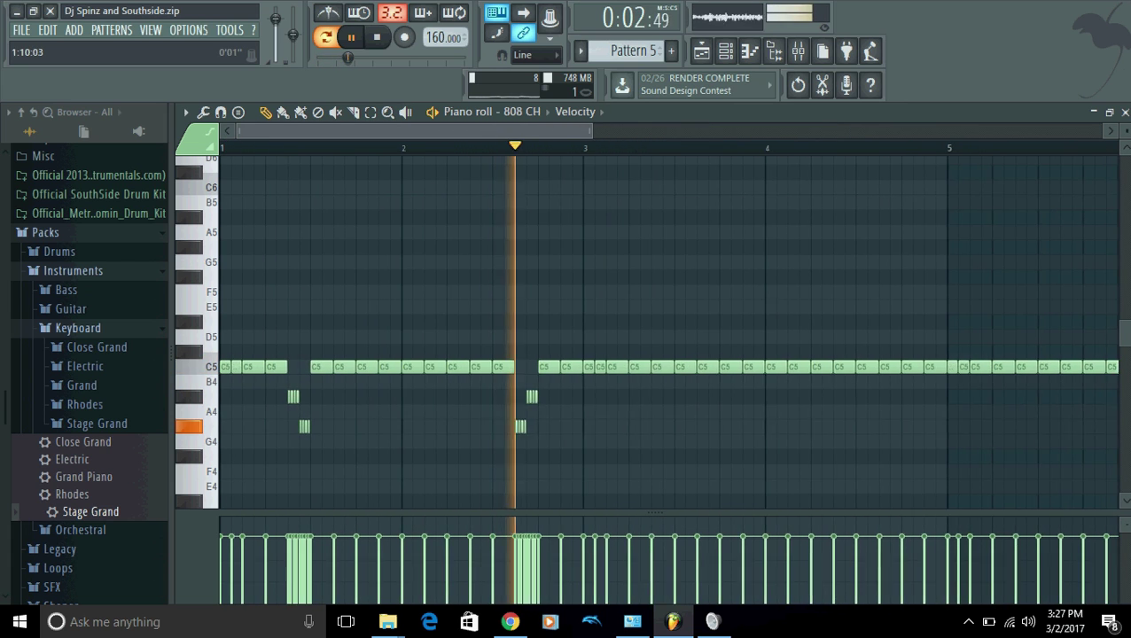
scroll(647, 328, "up", 2)
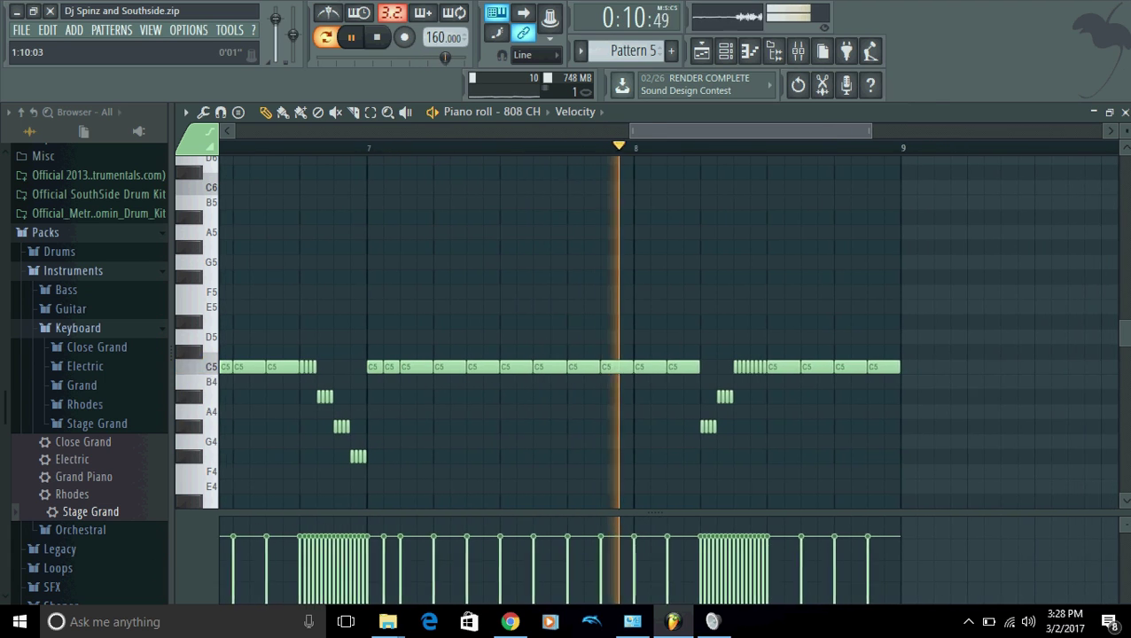
key("space")
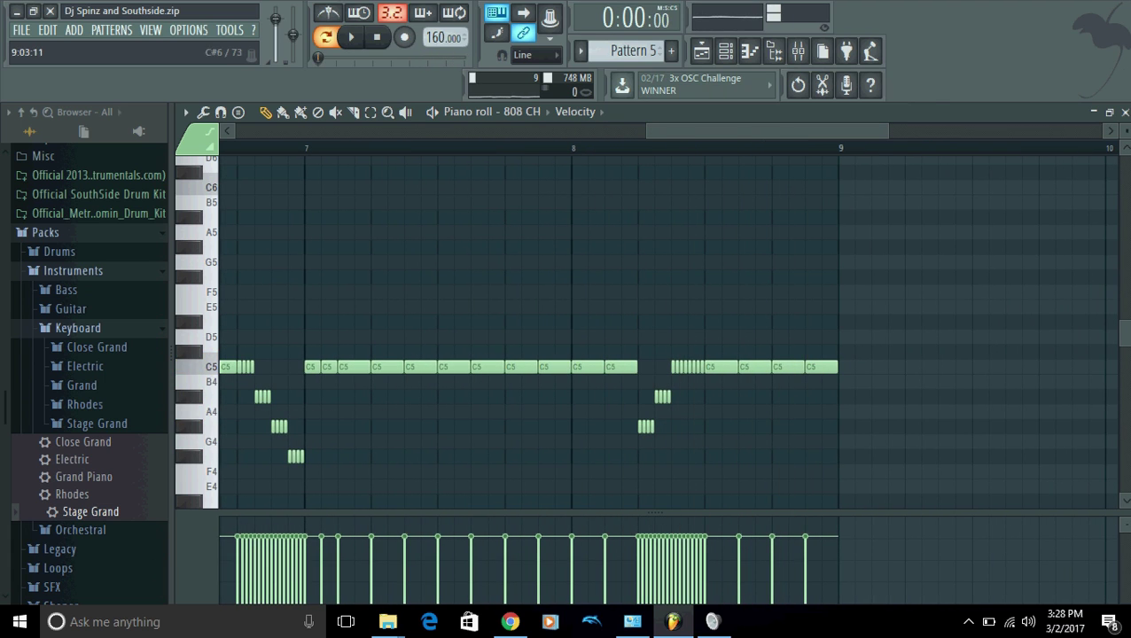
key("Escape")
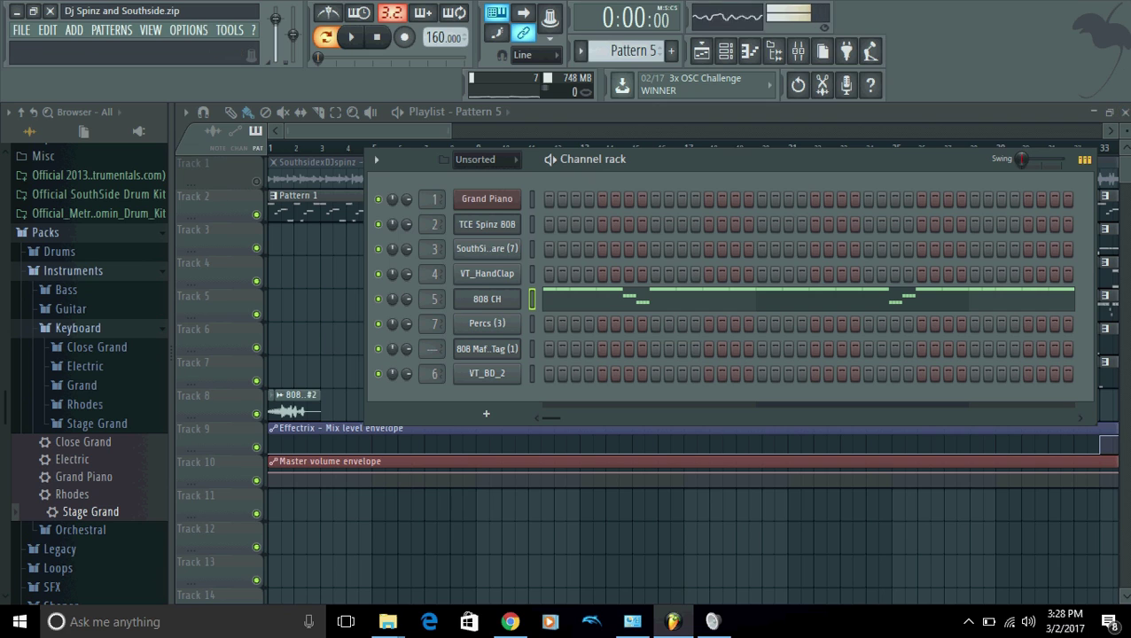
Step: Select Pattern 6 and play its VT_BD_2 kick notes in the piano roll with bars 1 to 8 in view, then close it
left_click(580, 50)
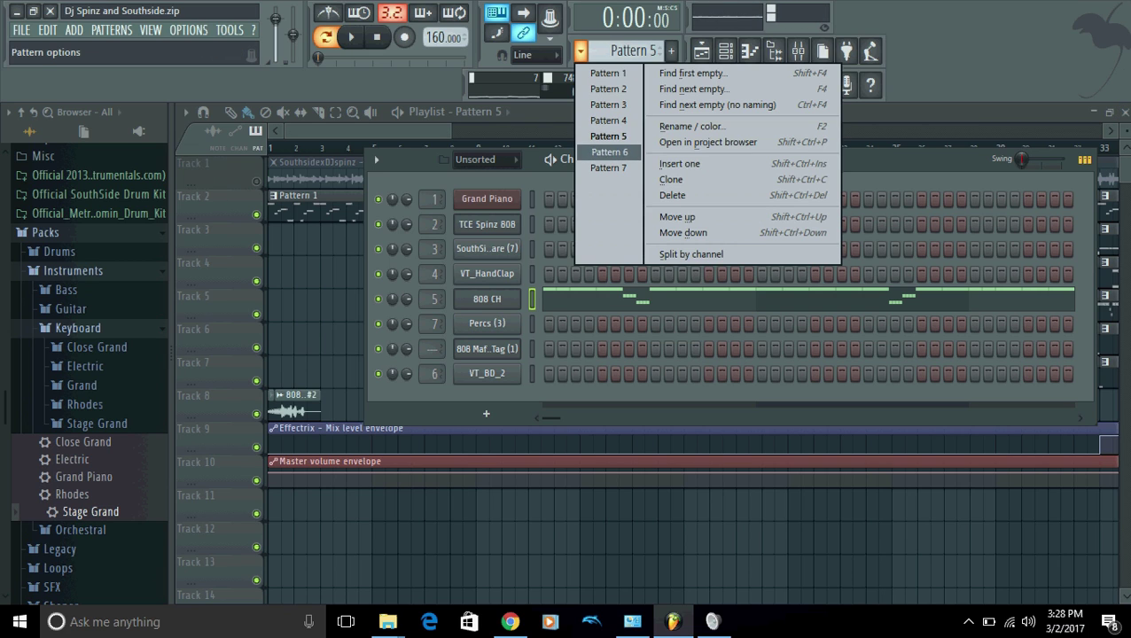
left_click(608, 151)
left_click(762, 373)
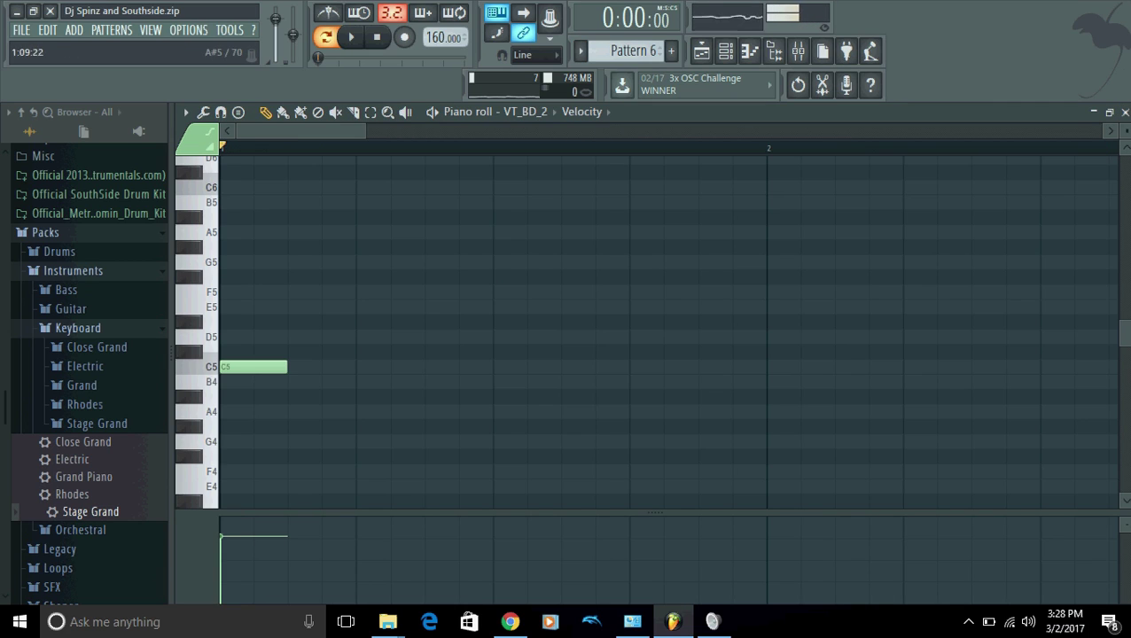
left_click_drag(363, 131, 865, 131)
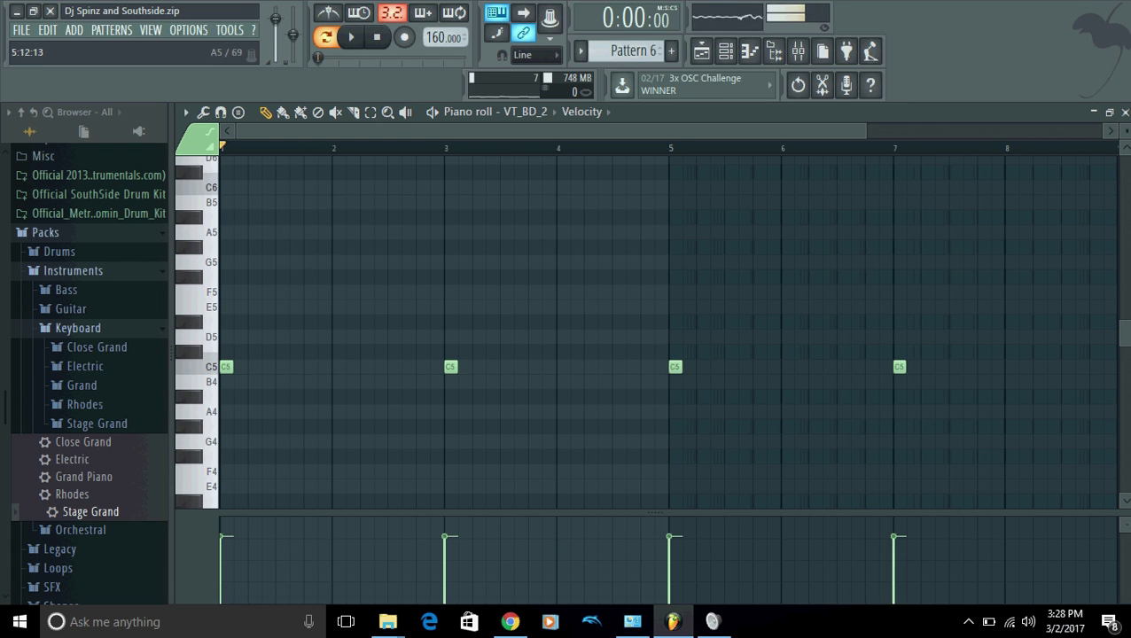
key("space")
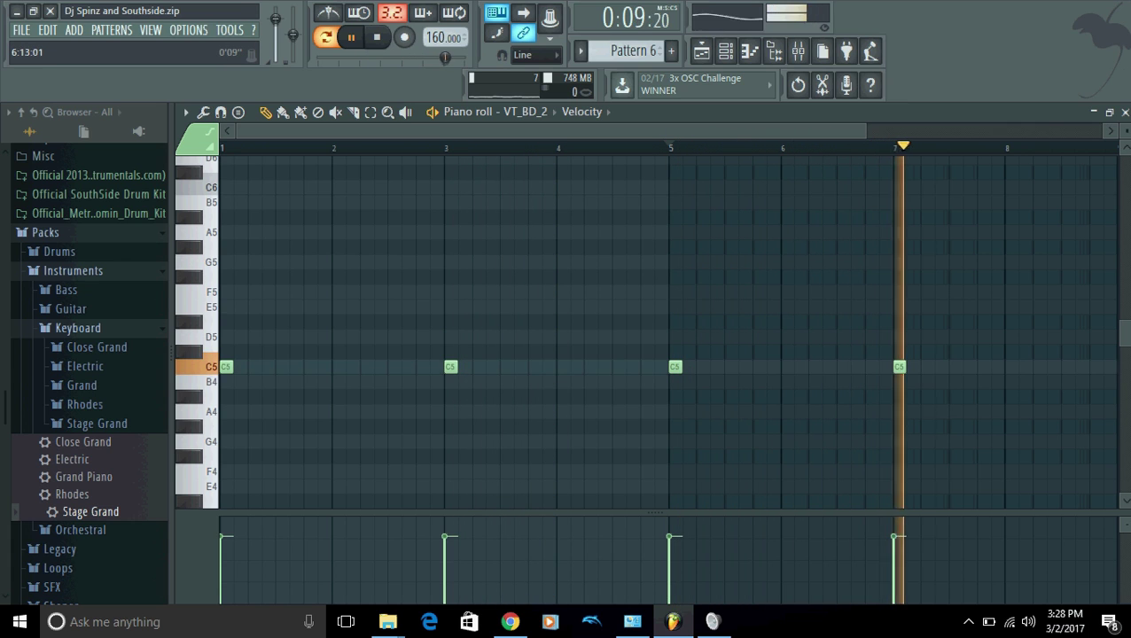
key("space")
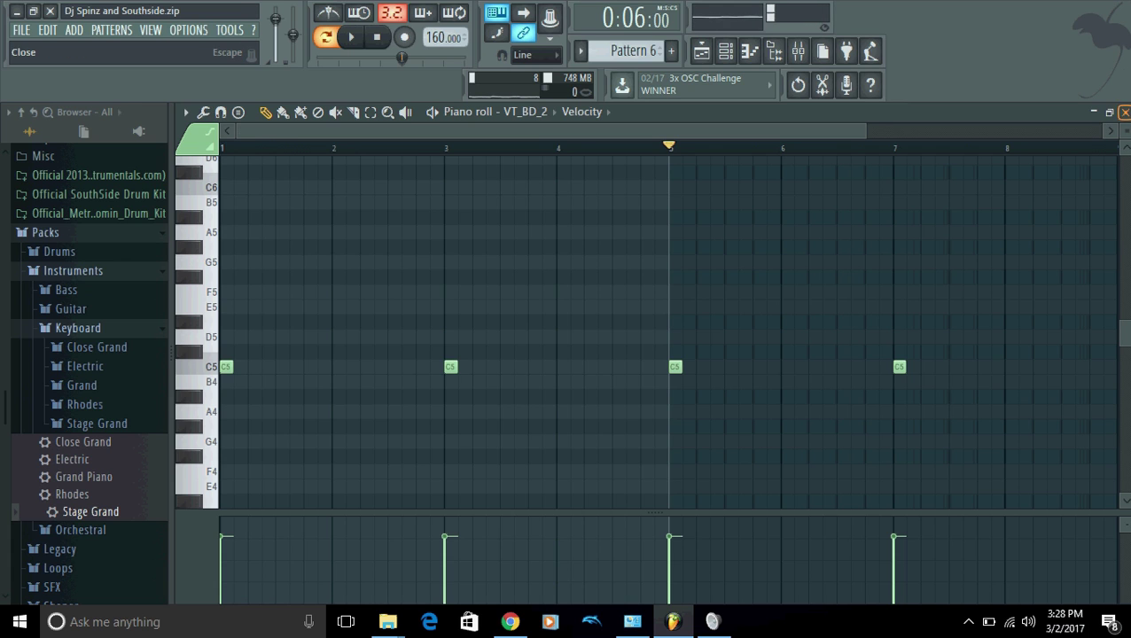
left_click(1125, 112)
Step: Examine the pitch envelope of the VT_BD_2 channel, audition it by playing Pattern 6, and close the channel settings
left_click(487, 373)
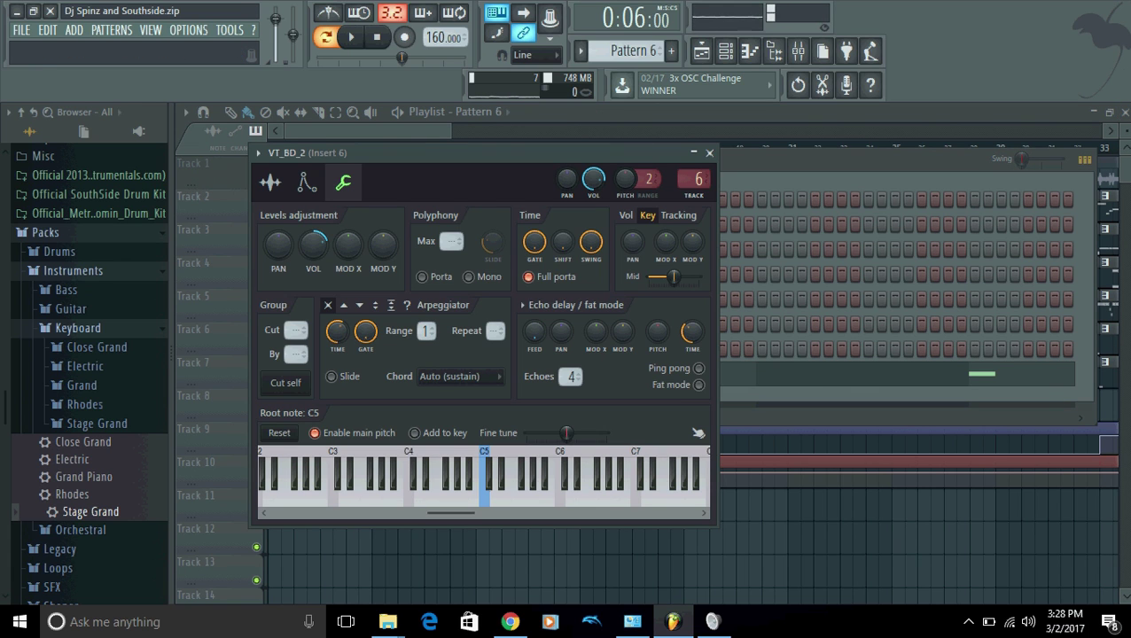
left_click(307, 183)
left_click(421, 218)
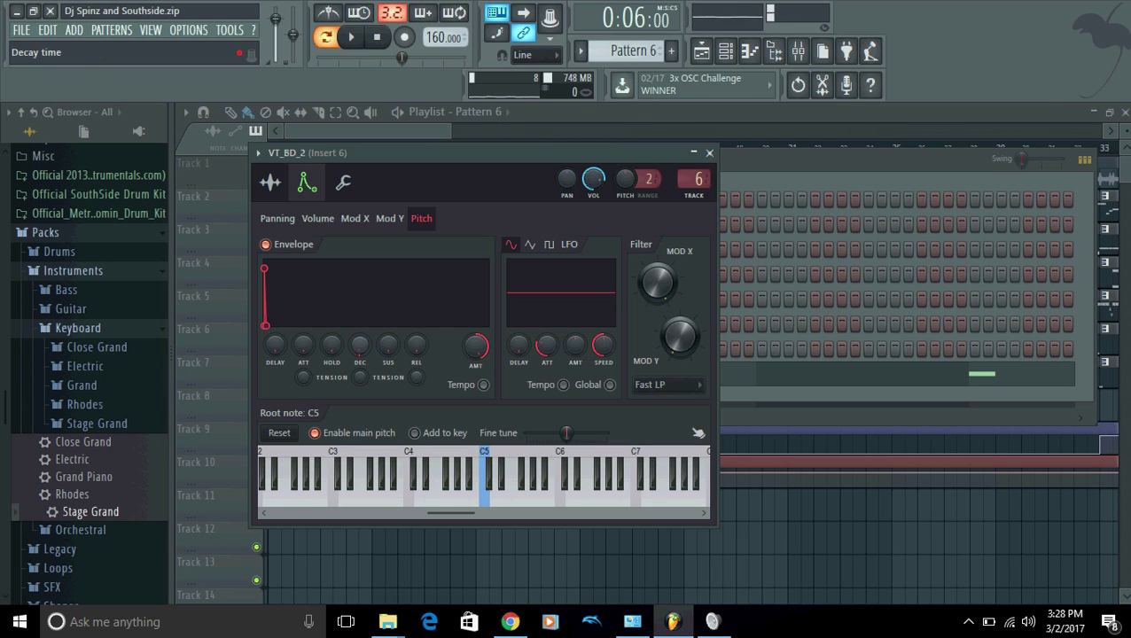
key("space")
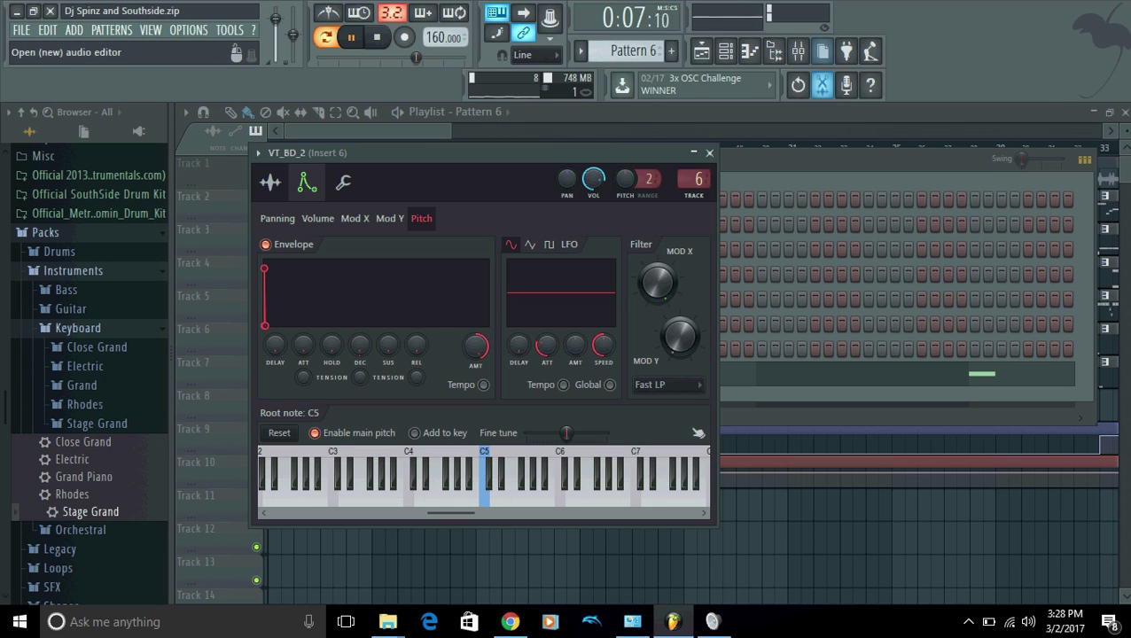
left_click(797, 84)
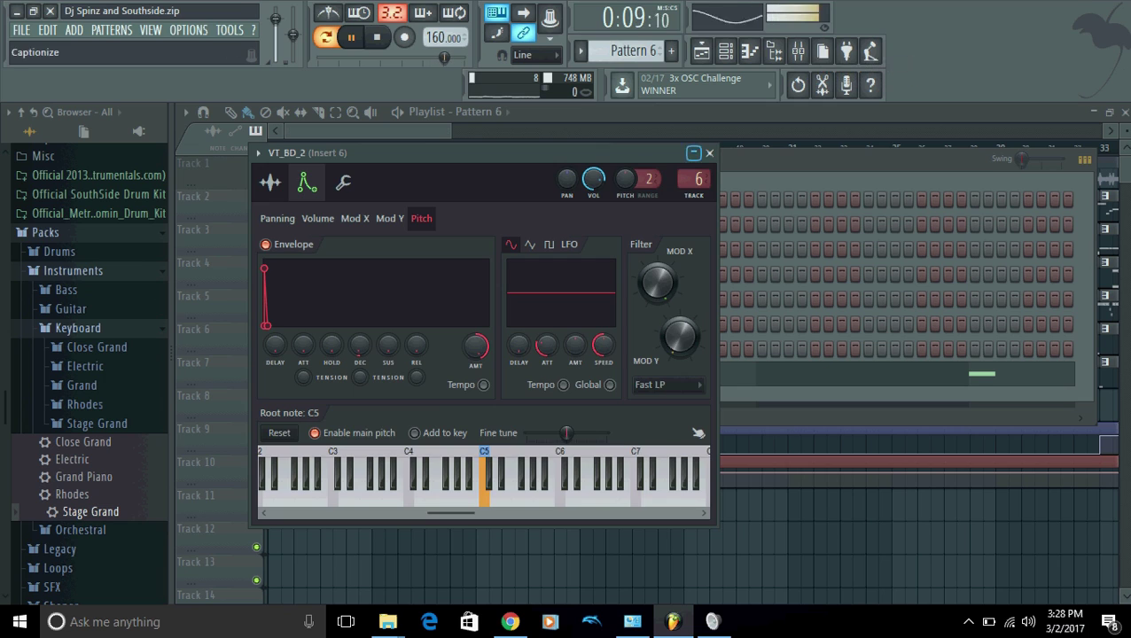
left_click(709, 152)
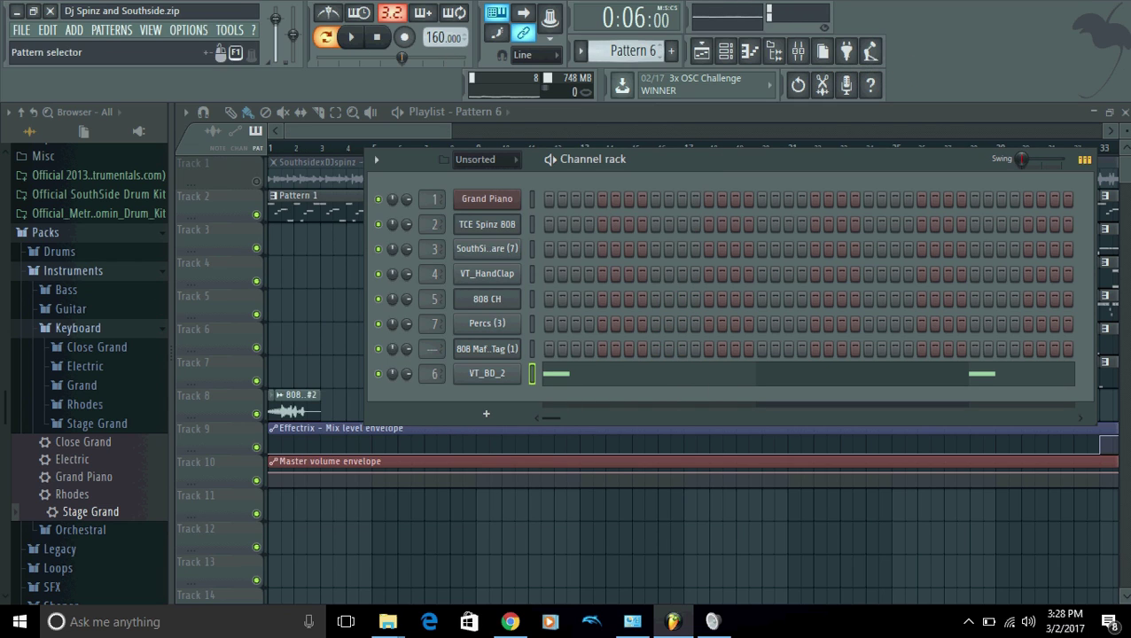
Step: Select Pattern 7 and play its Percs (3) notes in the piano roll with all 8 bars in view, then close it and the channel rack
left_click(580, 50)
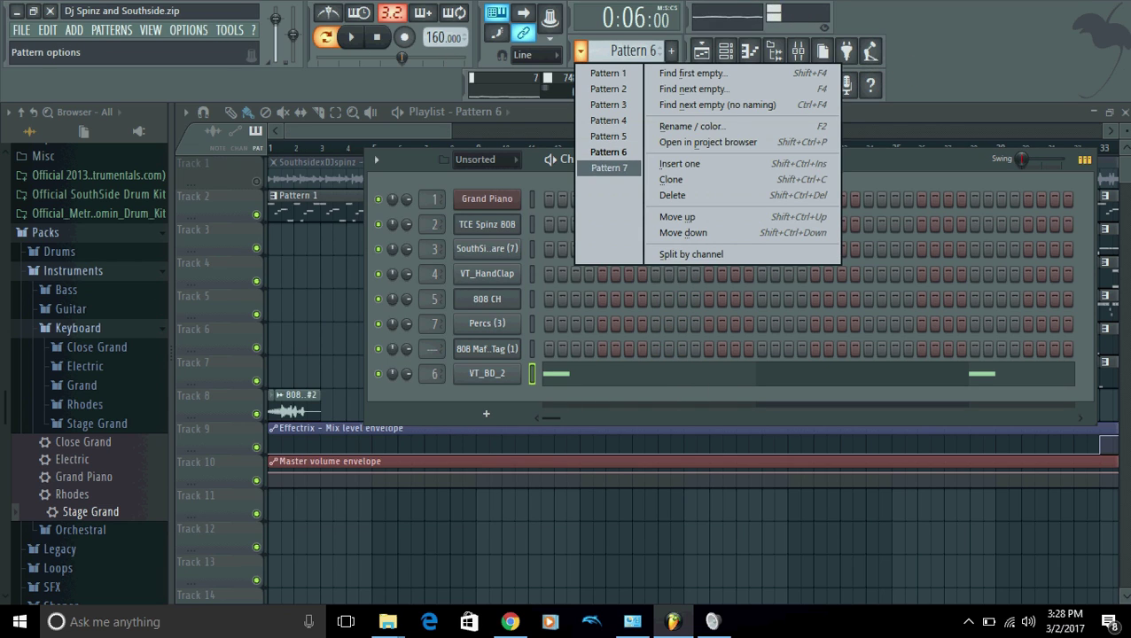
left_click(608, 168)
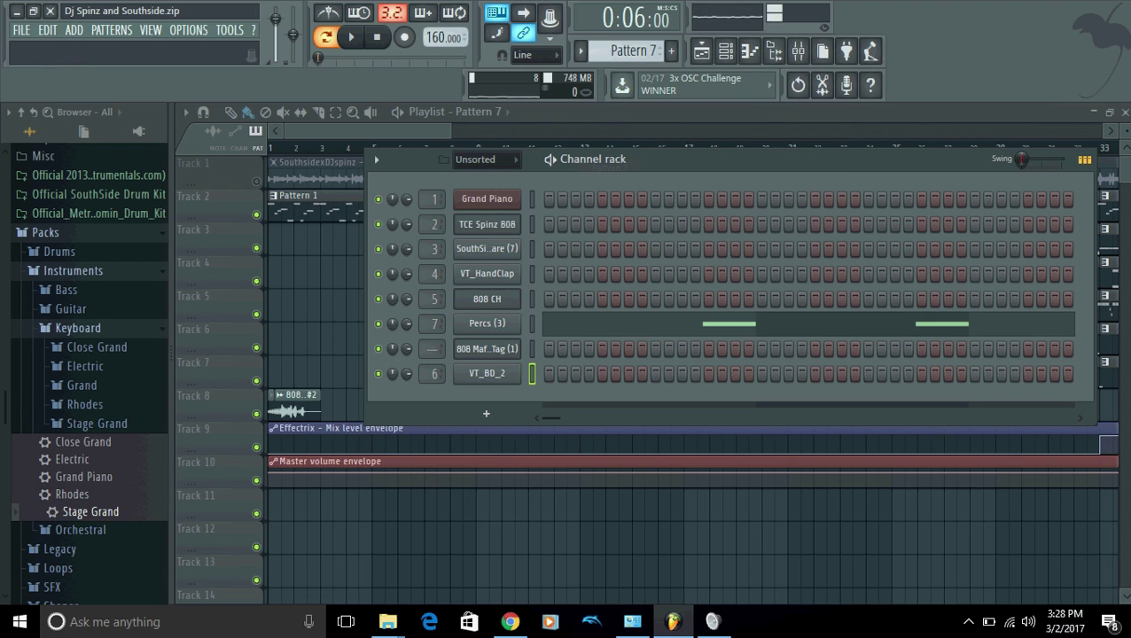
key("F7")
key("space")
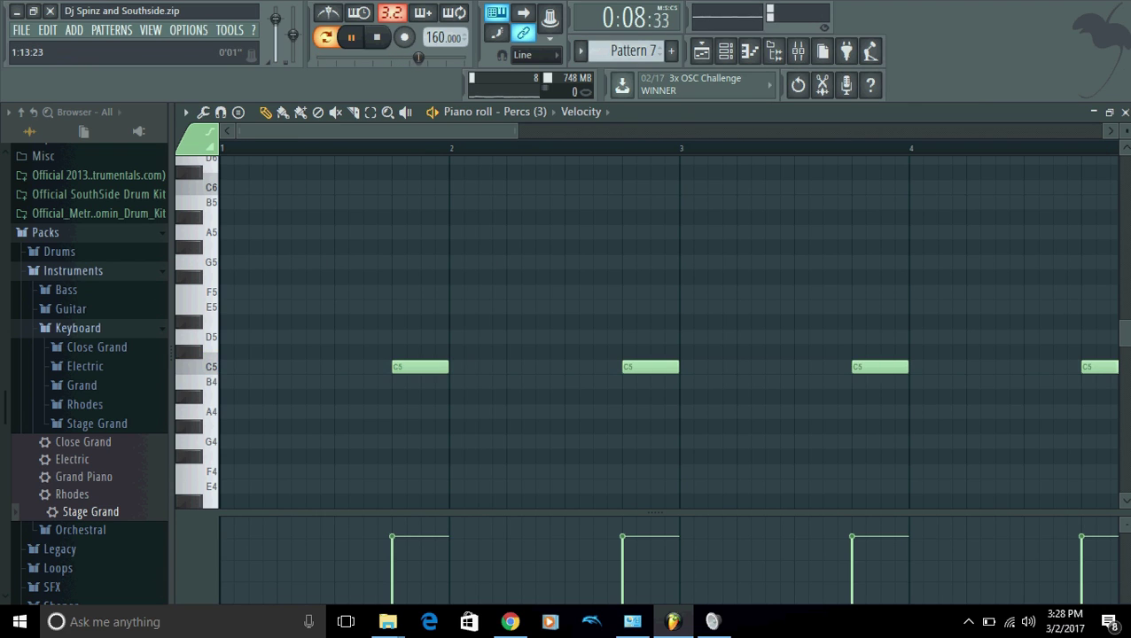
left_click_drag(515, 131, 1016, 131)
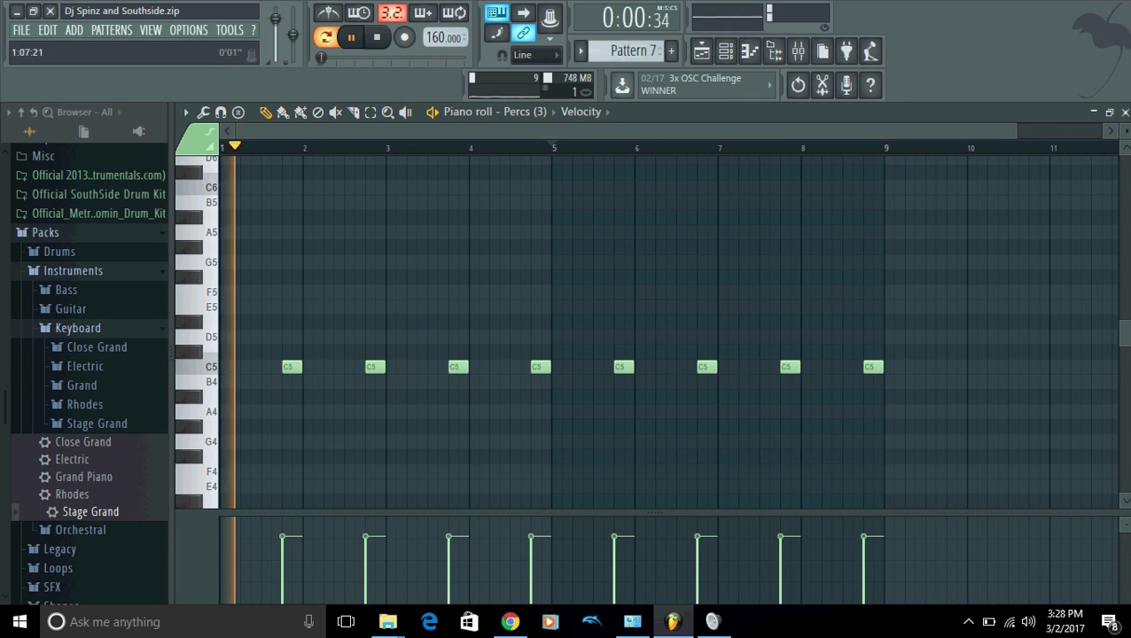
key("space")
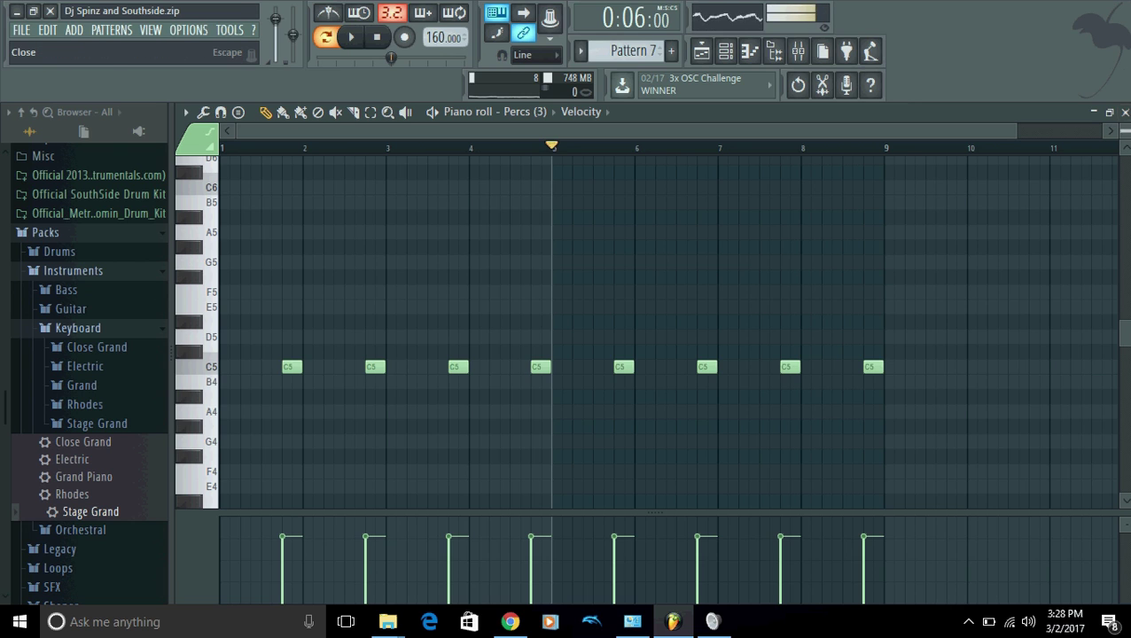
left_click(1123, 112)
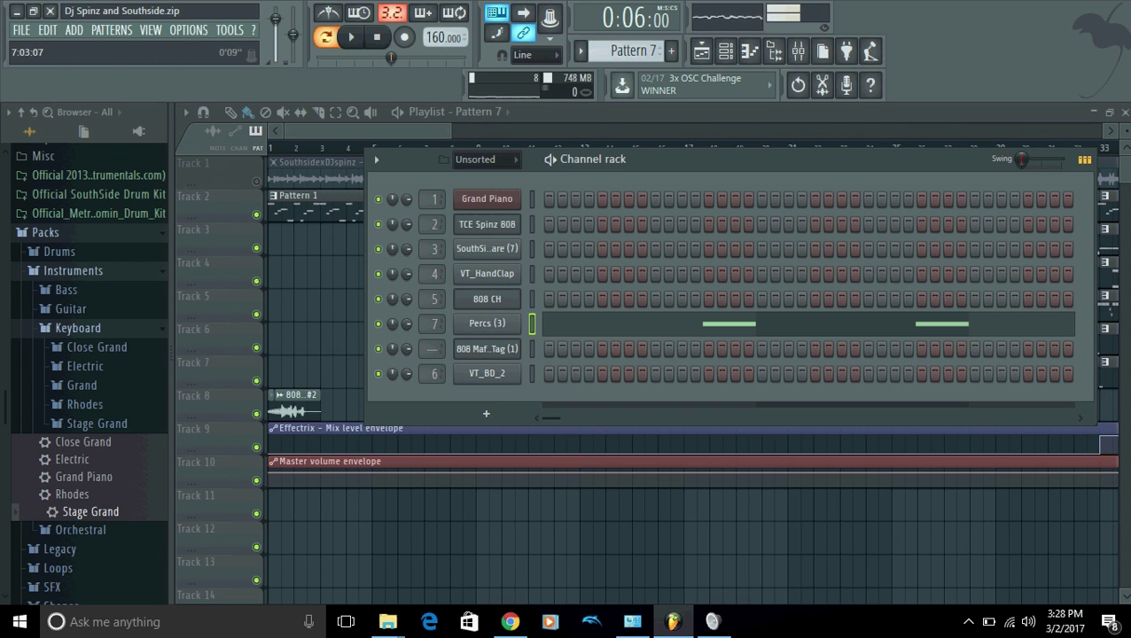
key("F6")
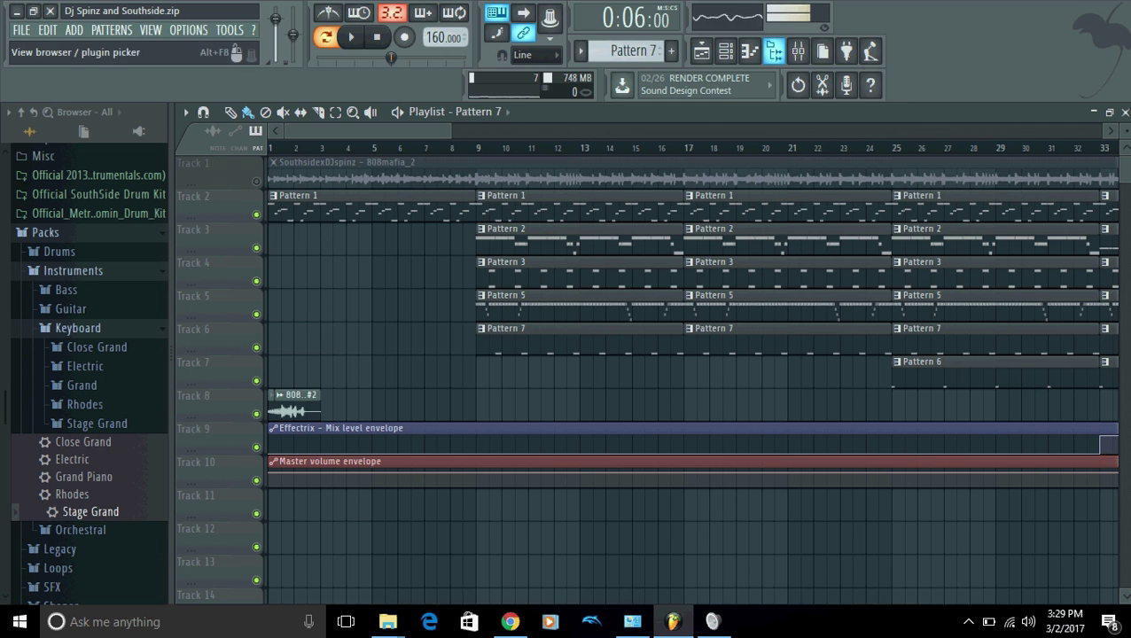
Step: Examine the effect chains of Insert 2 and Insert 1 in the mixer, open Effectrix on Insert 1, and return to the playlist
left_click(798, 50)
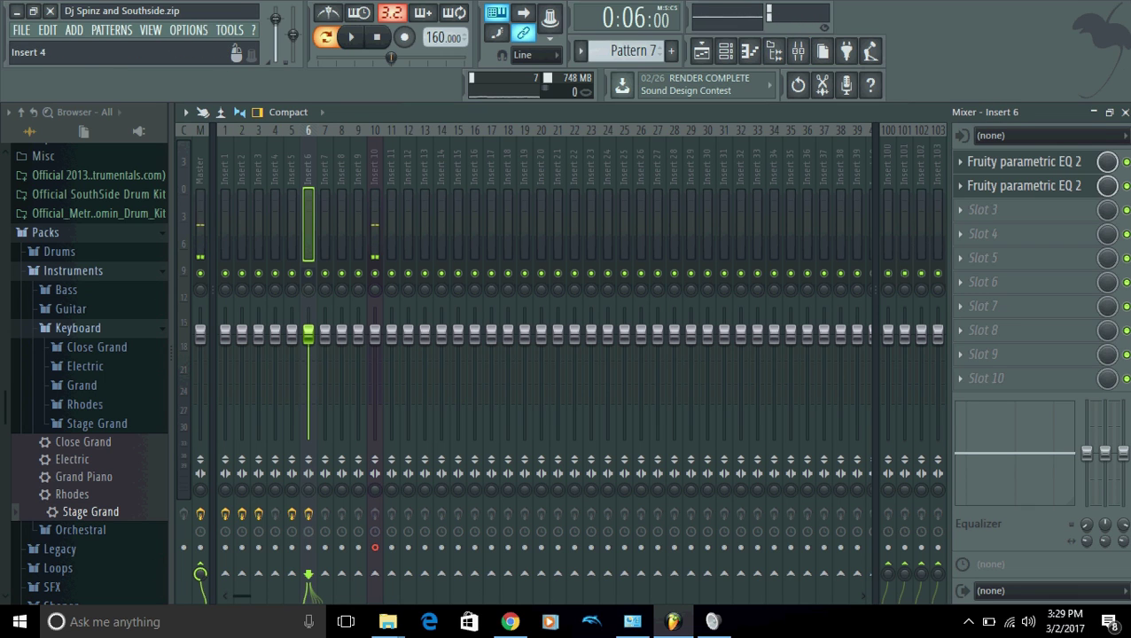
left_click(225, 222)
left_click(242, 195)
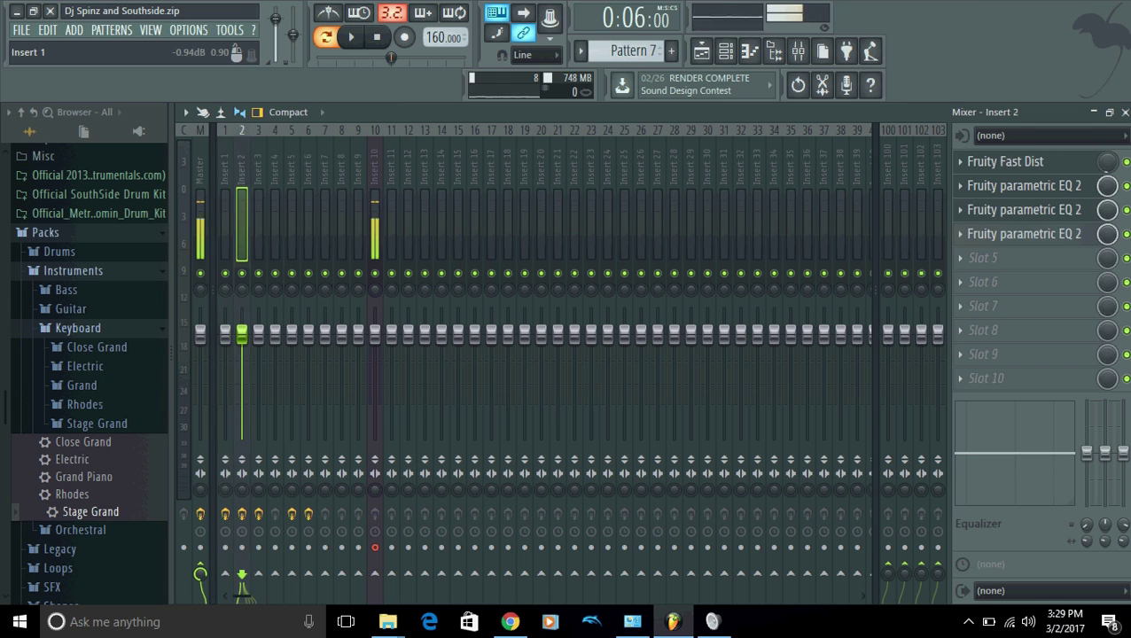
left_click(225, 194)
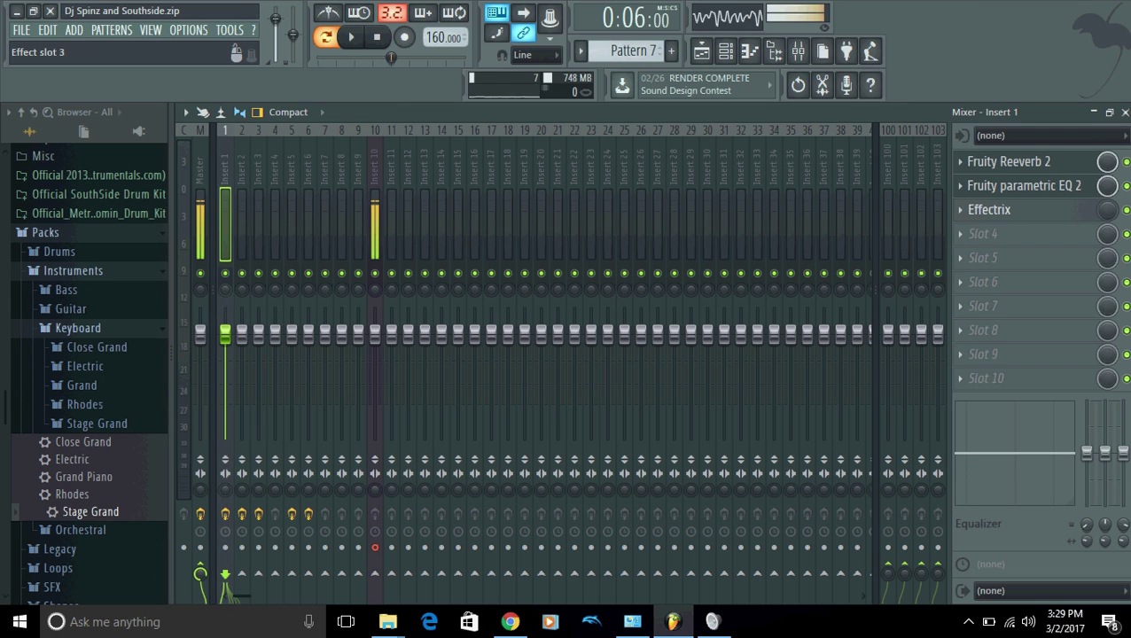
left_click(989, 209)
left_click(989, 209)
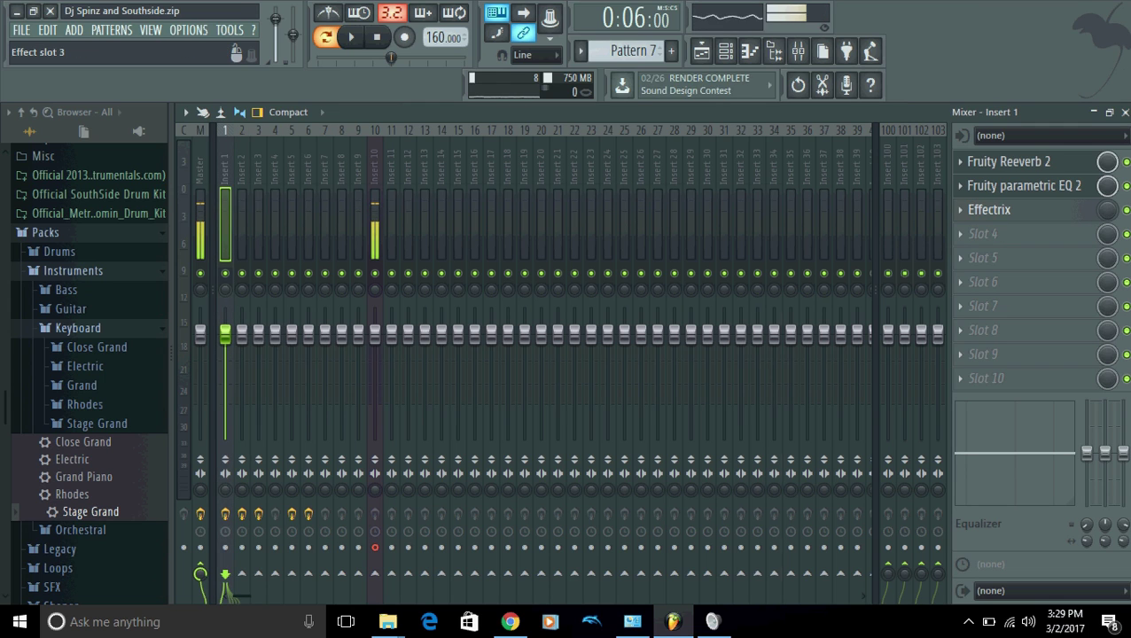
left_click(989, 210)
left_click(724, 51)
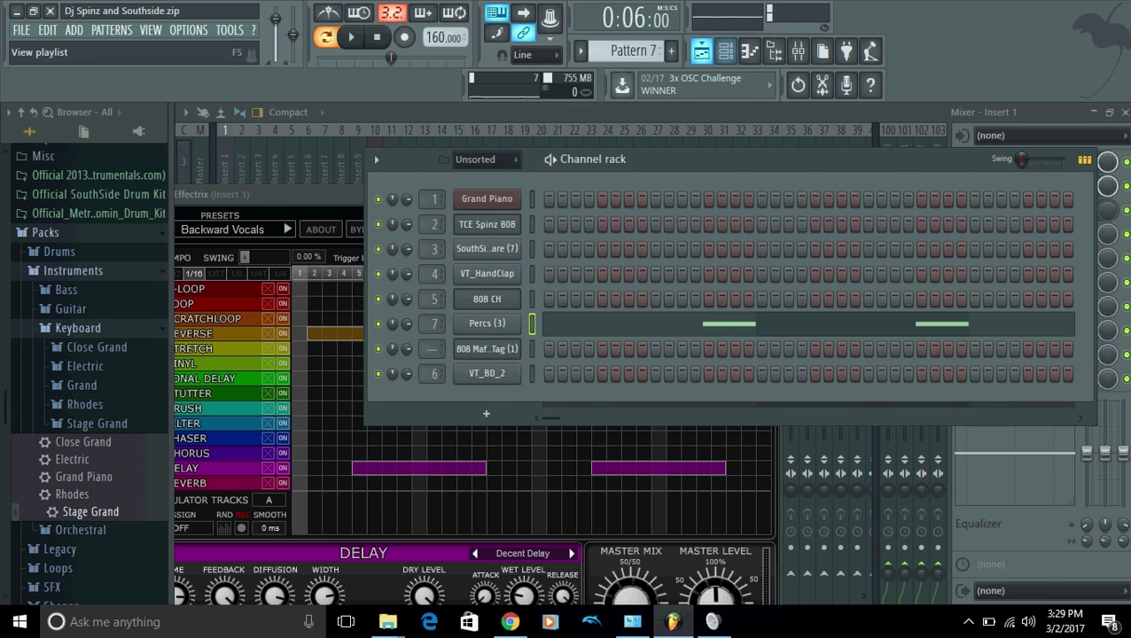
left_click(701, 51)
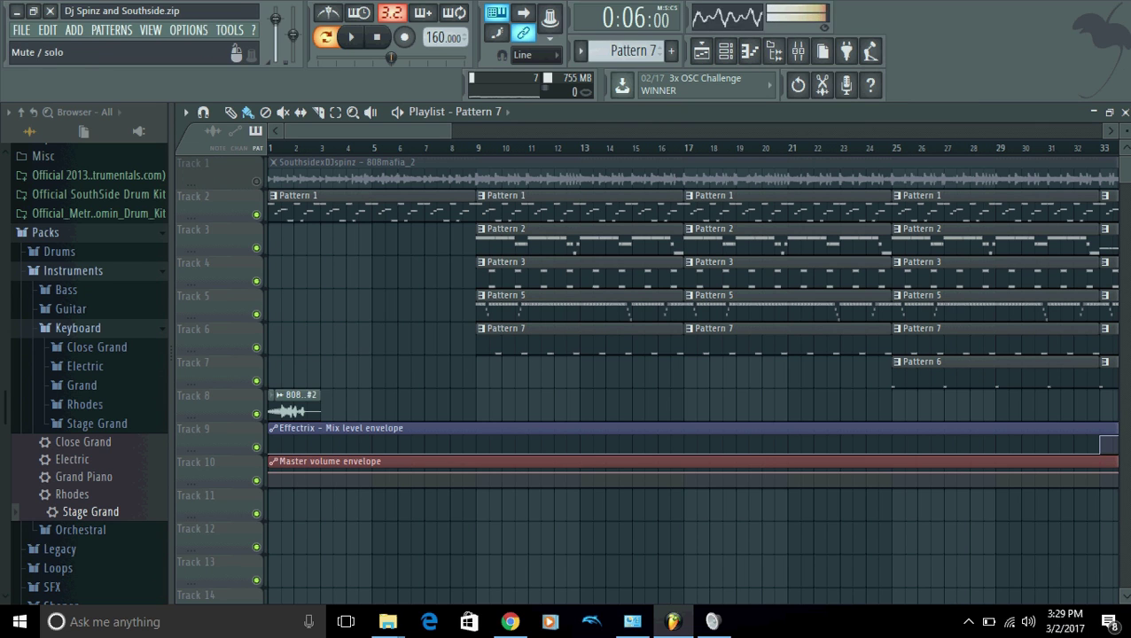
Step: Solo Track 2 and play it from bar 9 while examining Effectrix on Insert 1, then stop playback in the playlist
right_click(256, 215)
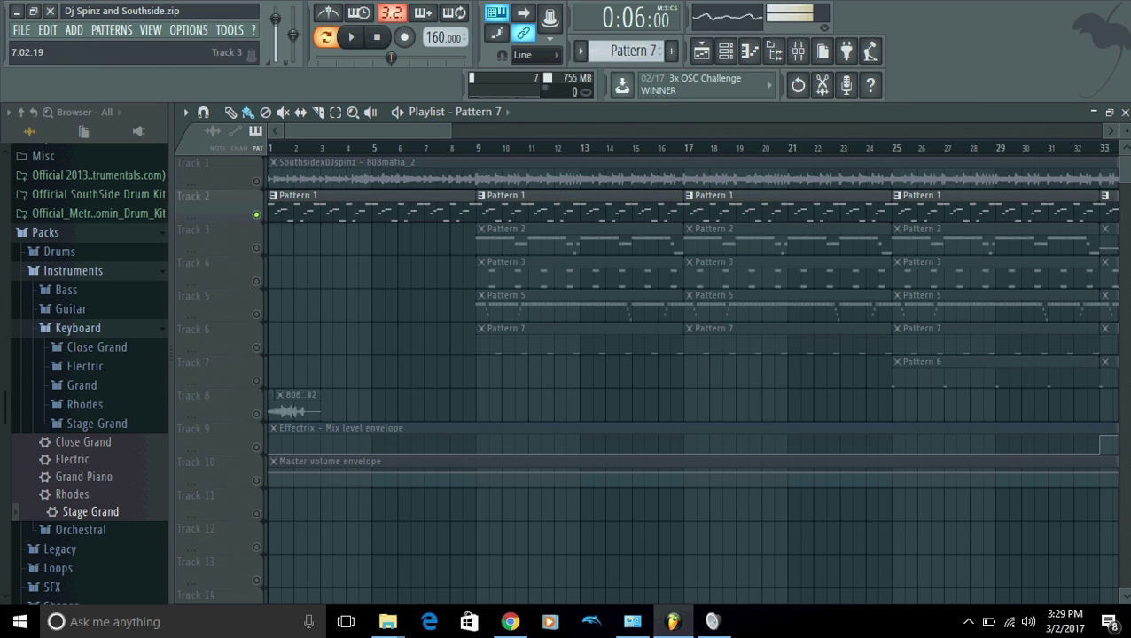
key("space")
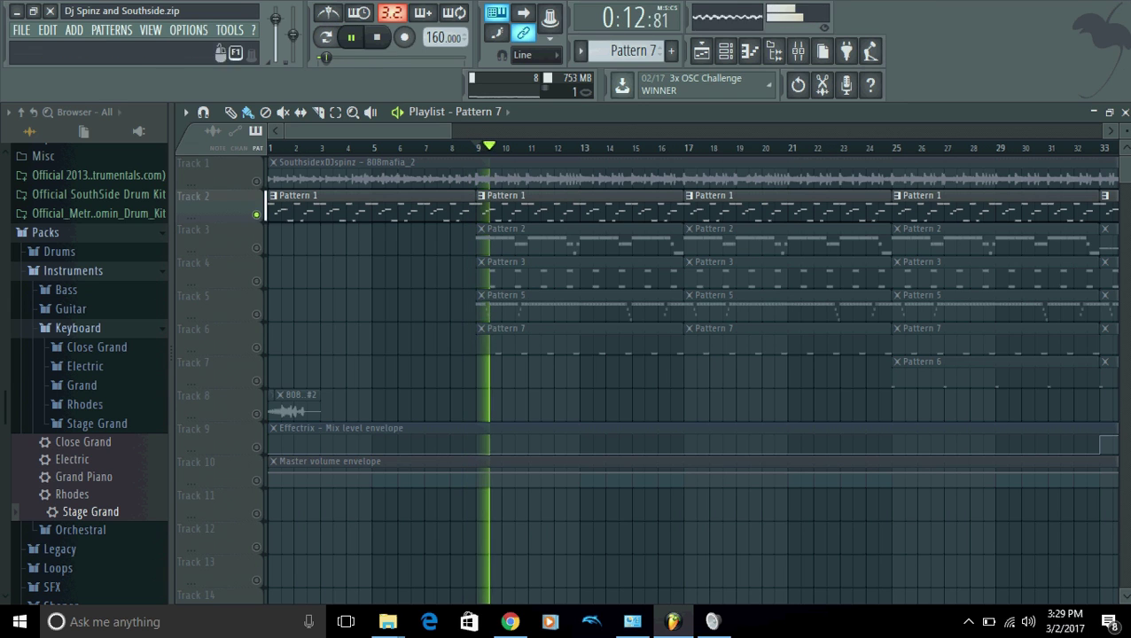
left_click(797, 50)
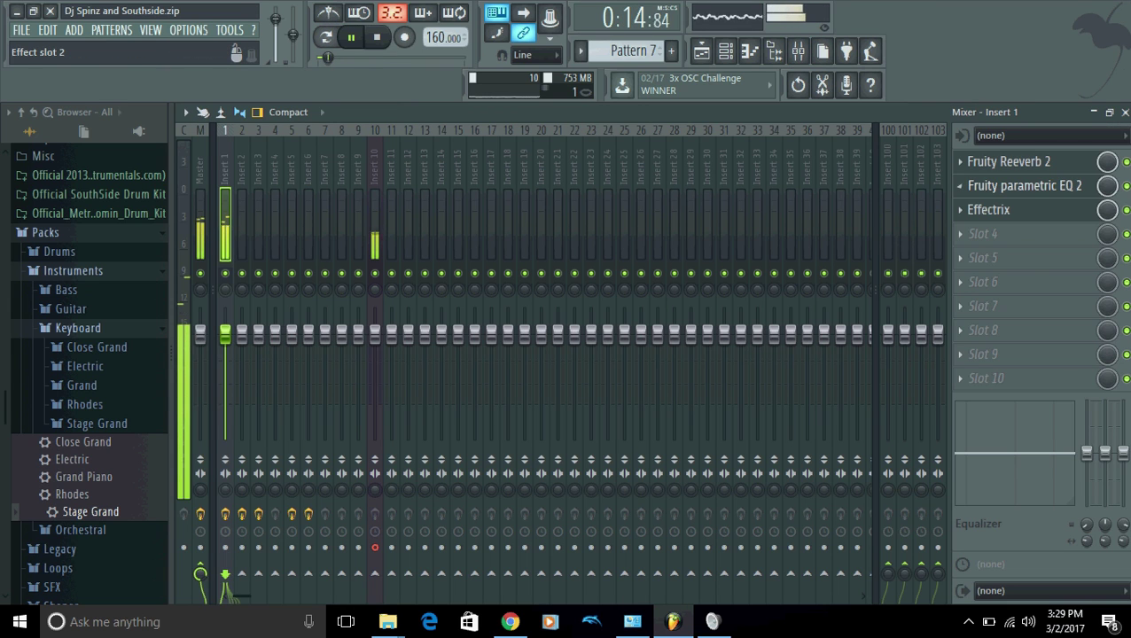
left_click(989, 209)
left_click(989, 210)
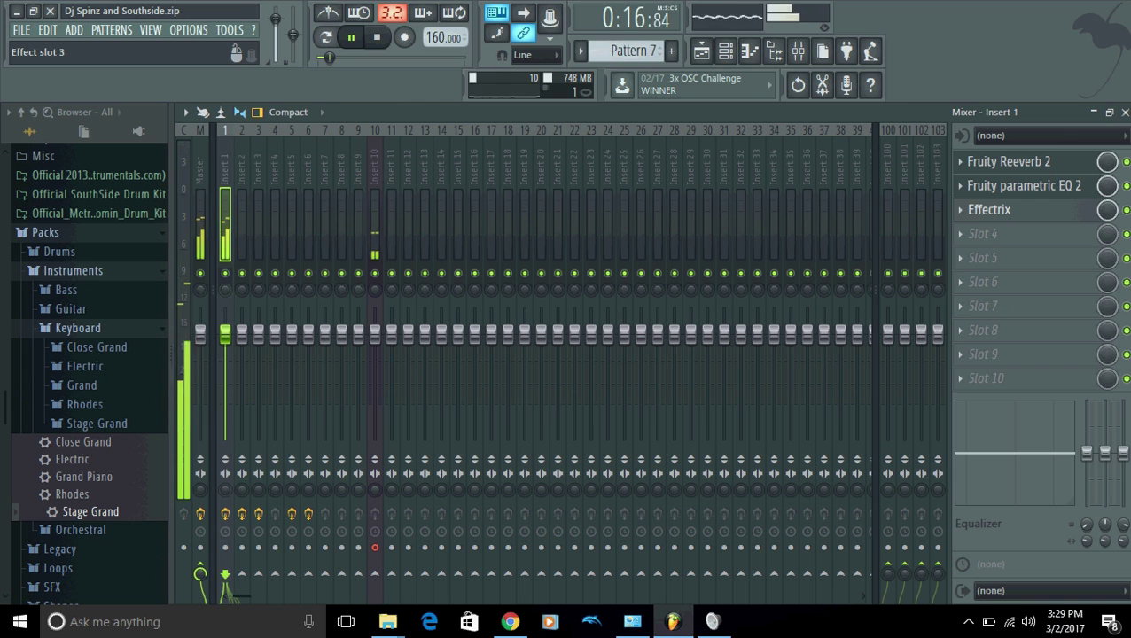
left_click(989, 209)
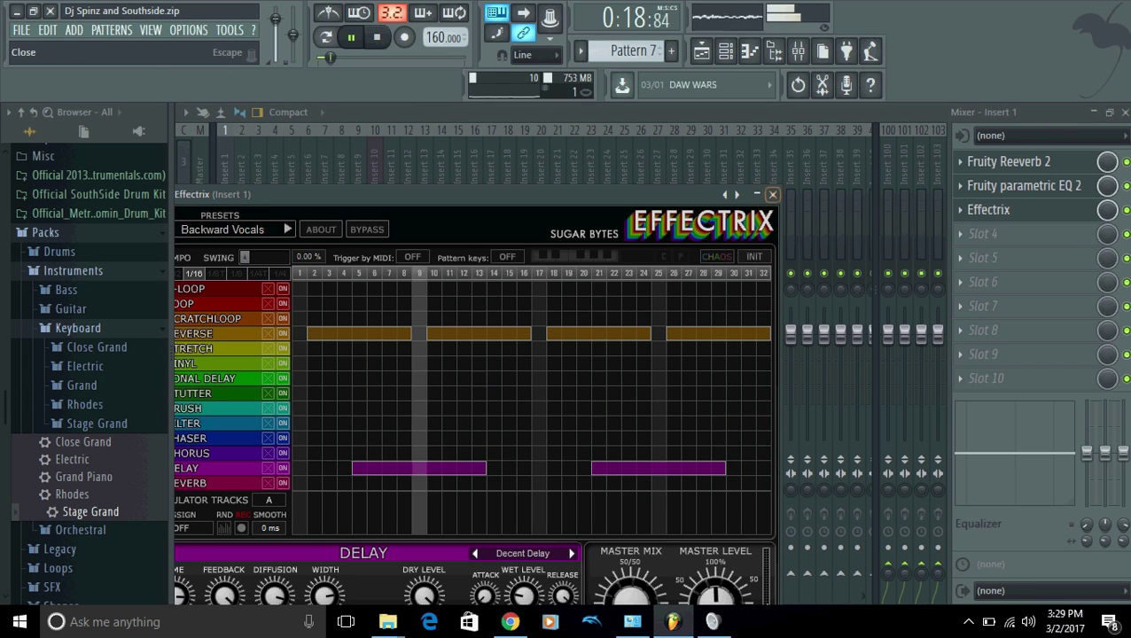
left_click(989, 209)
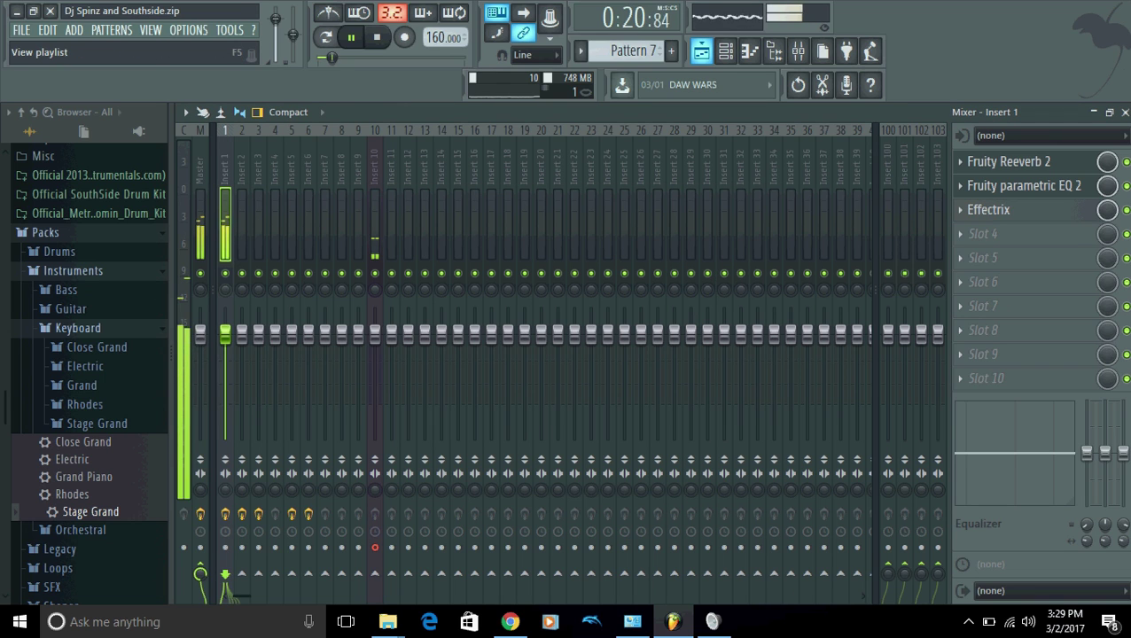
left_click(701, 51)
key("space")
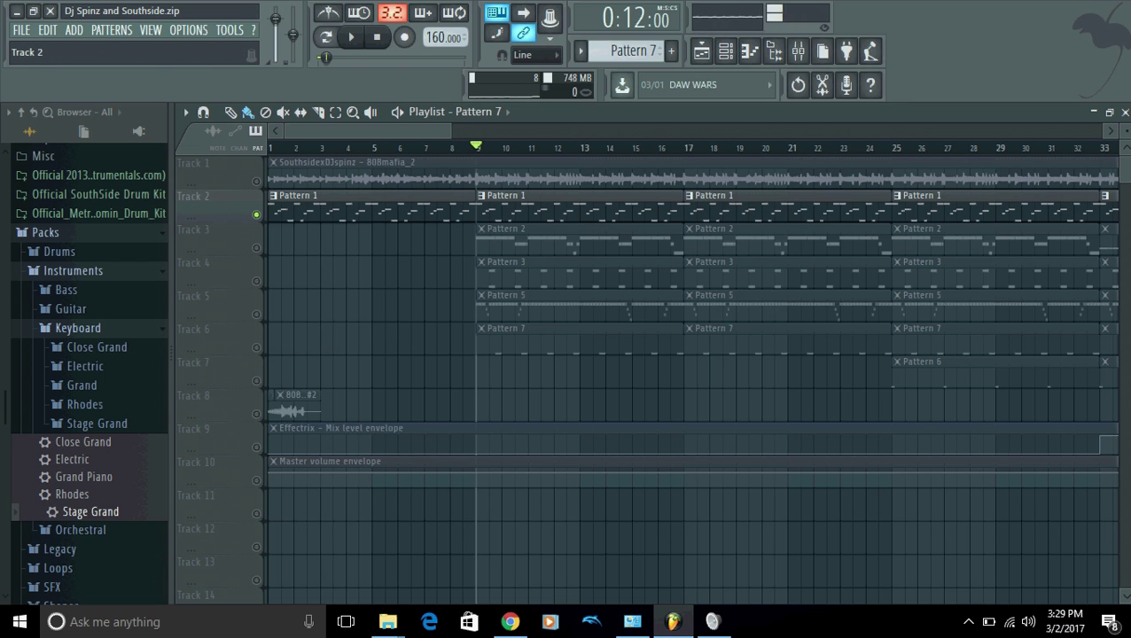
Step: Solo Track 1 and play the SouthsidexDJspinz - 808mafia_2 audio clip, examining the arrangement around bars 24 to 56
right_click(257, 181)
key("space")
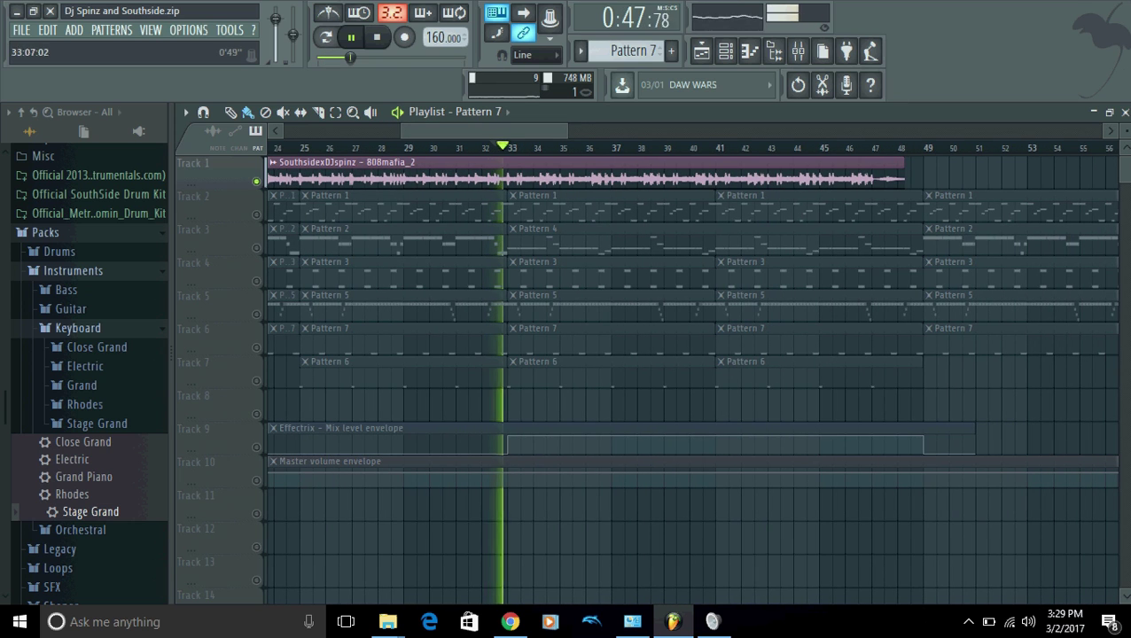
left_click_drag(484, 132, 430, 131)
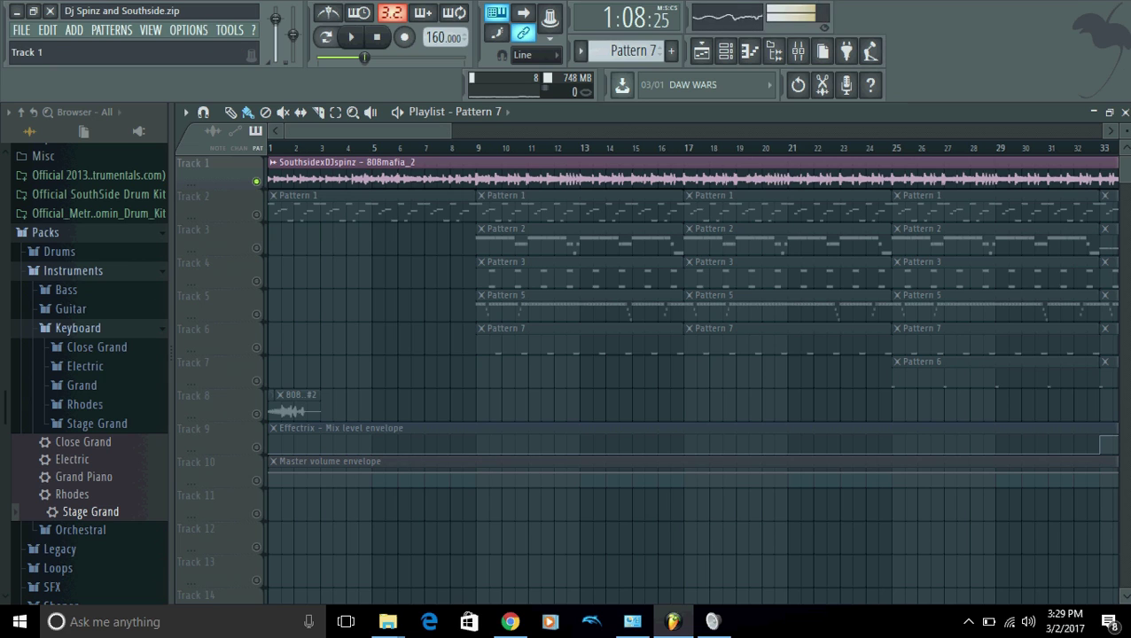
Step: Unsolo Track 1 to re-enable all playlist tracks, then mute only Track 1 with its reference audio clip
left_click(256, 180)
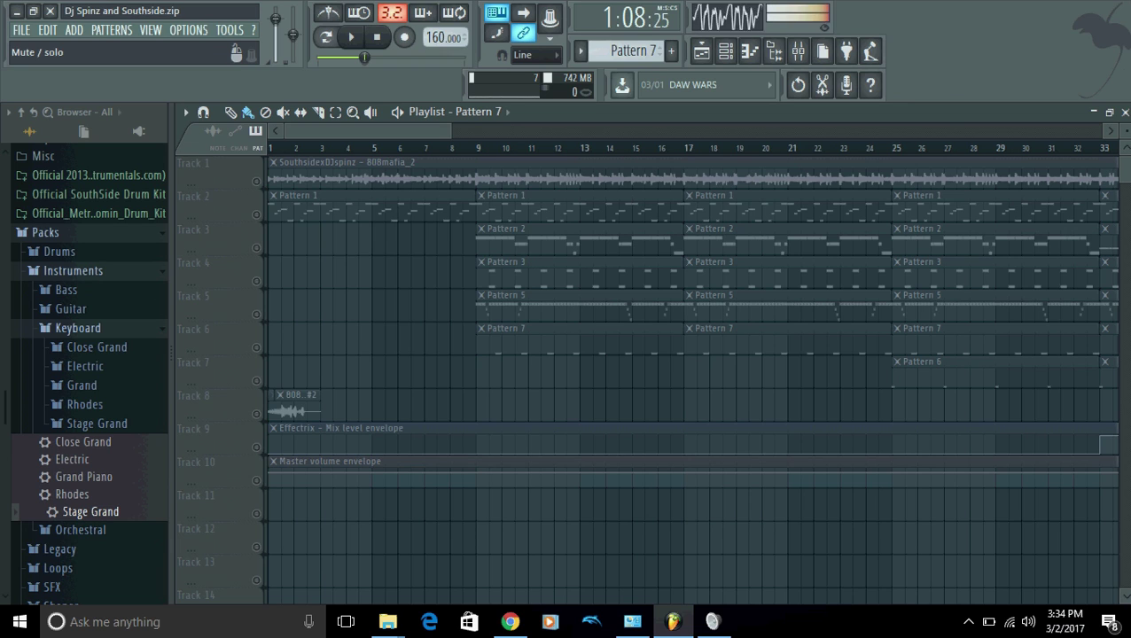
left_click(256, 182)
right_click(256, 182)
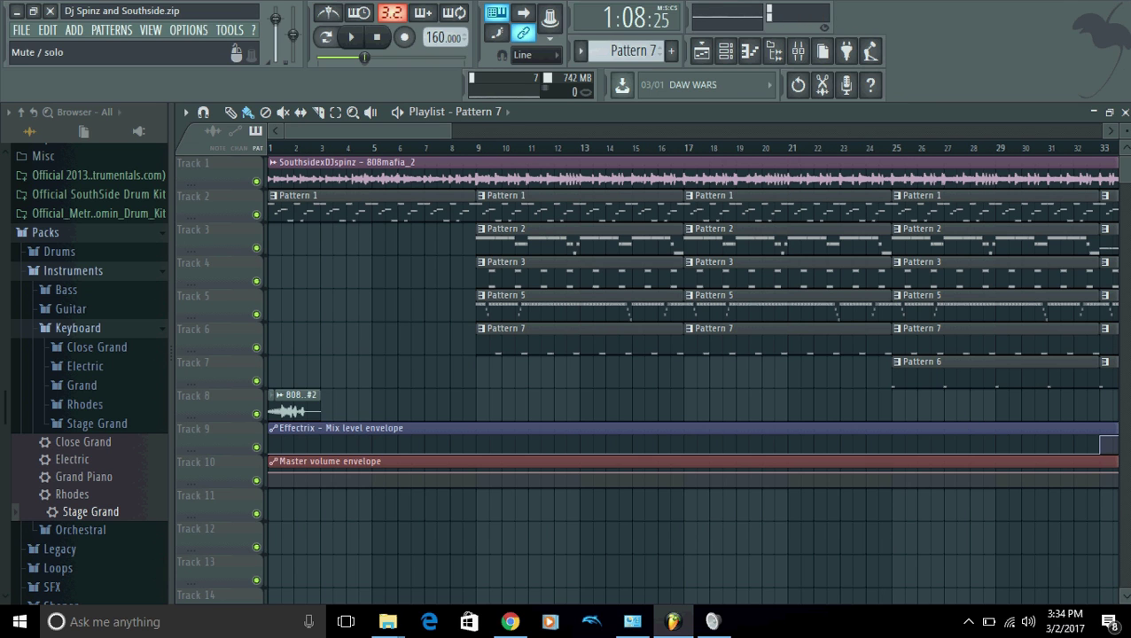
left_click(256, 182)
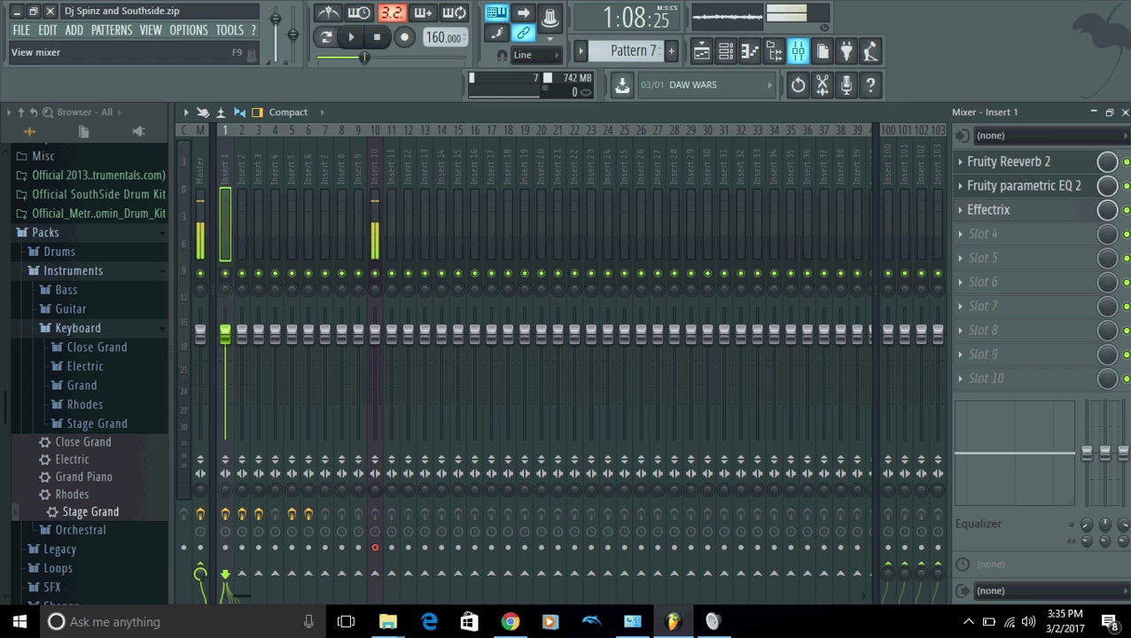
Step: Mute Insert 10 in the mixer, go back to the playlist, and reset the song position to the start
left_click(798, 51)
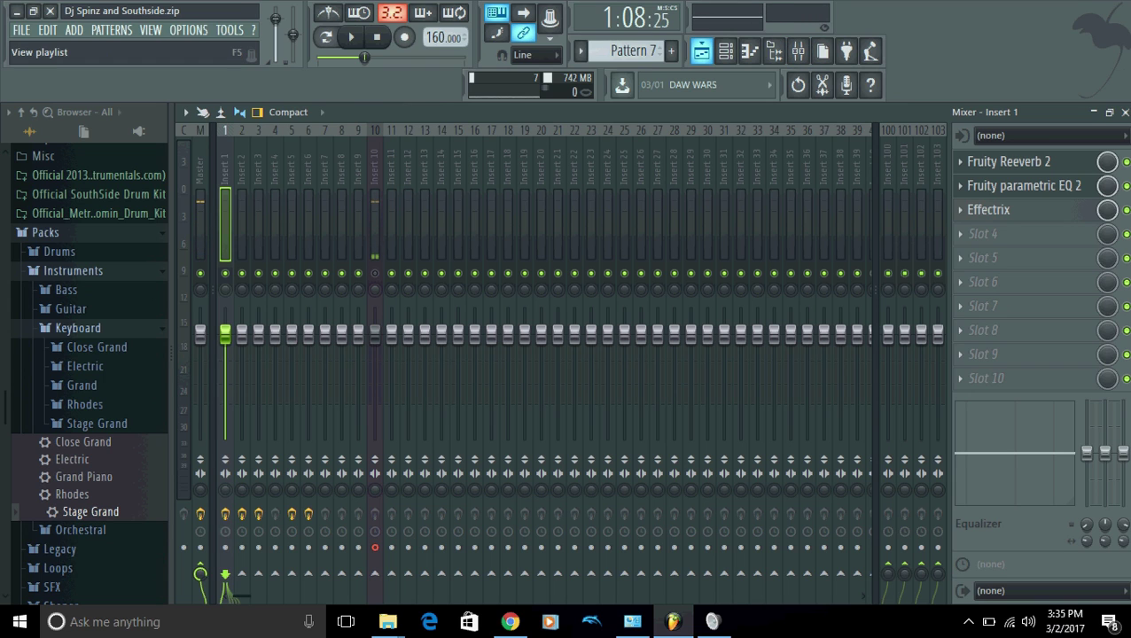
left_click(701, 51)
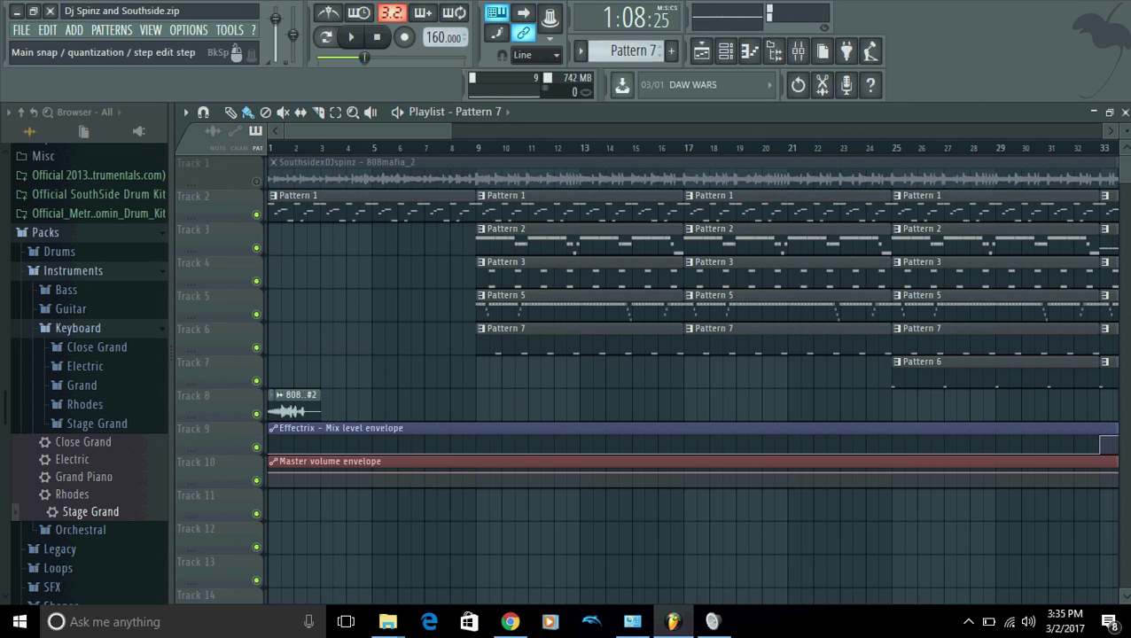
left_click(377, 36)
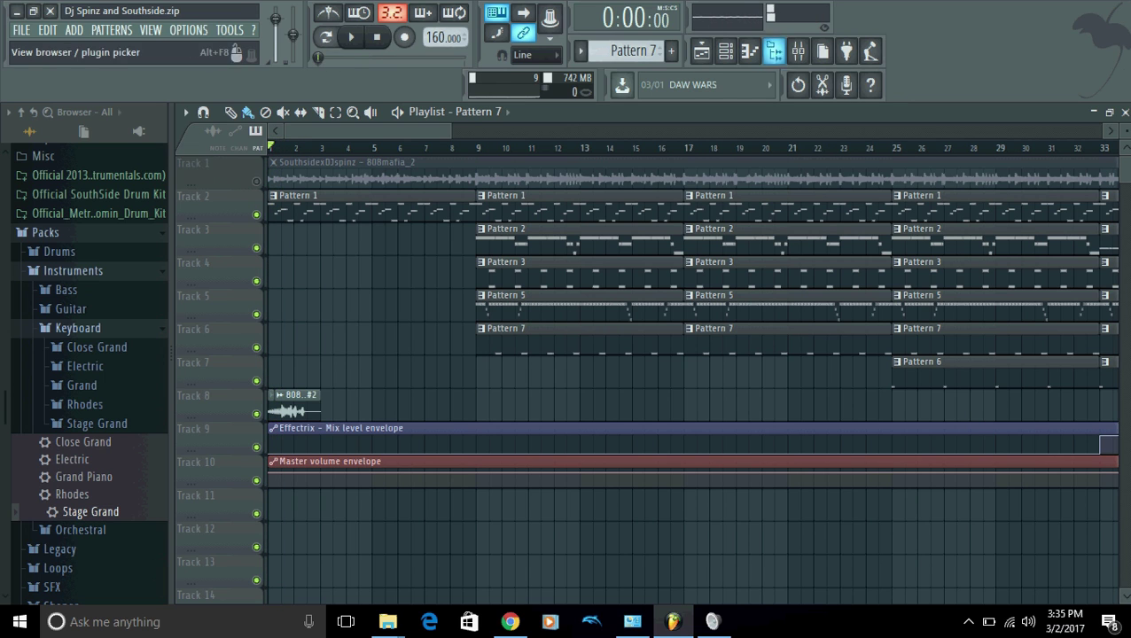
Step: Unmute Insert 10 in the mixer and bring the playlist back into view
left_click(796, 50)
left_click(375, 274)
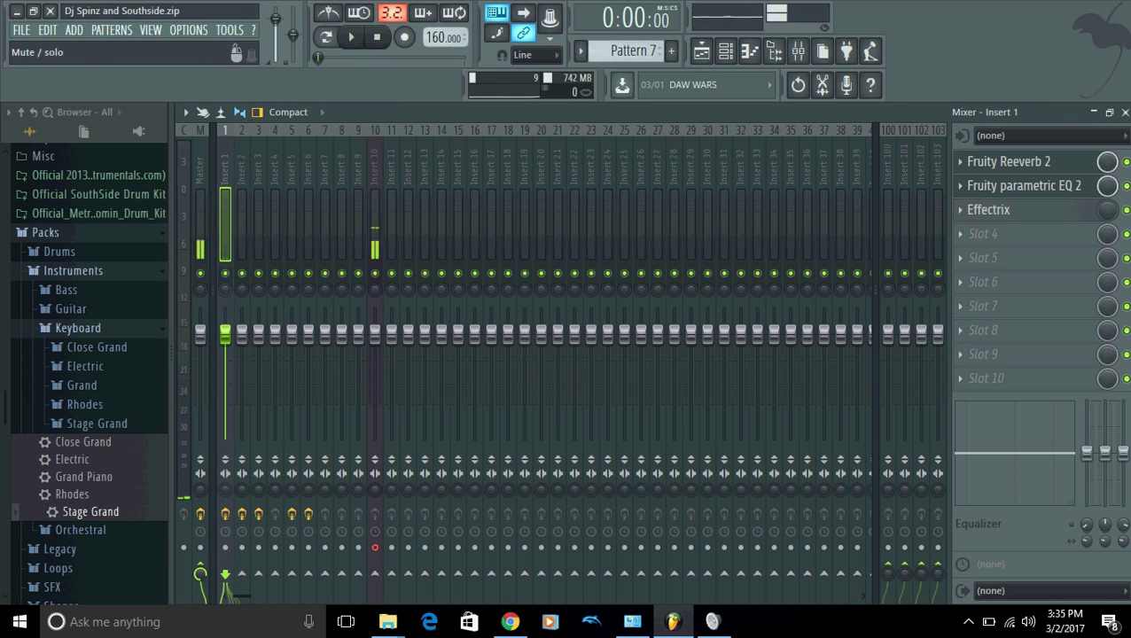
left_click(701, 51)
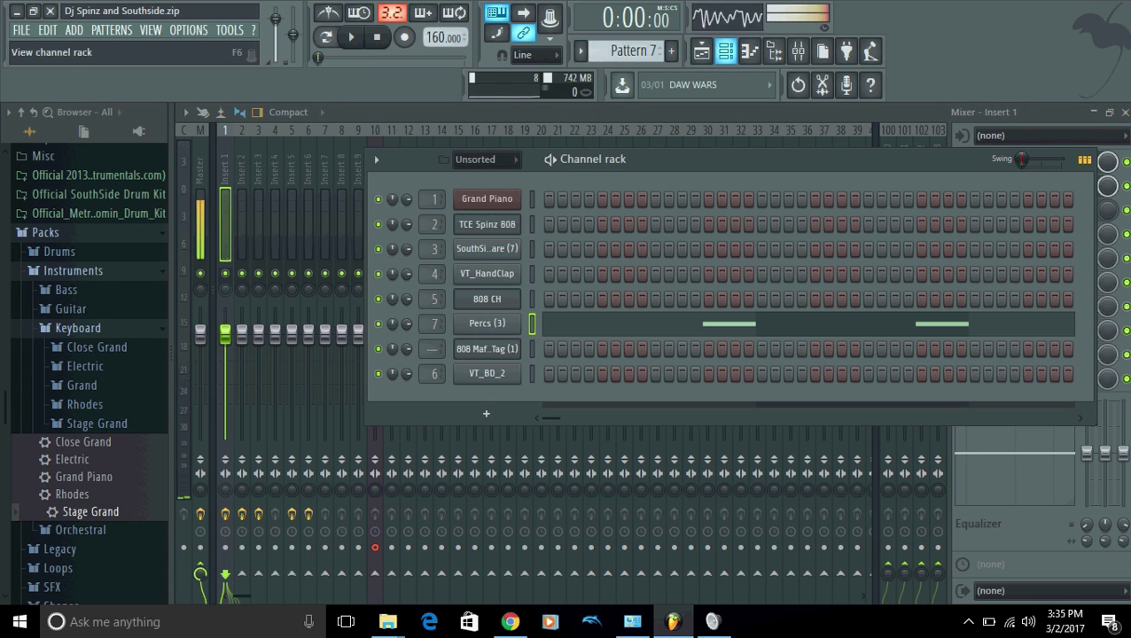
left_click(701, 51)
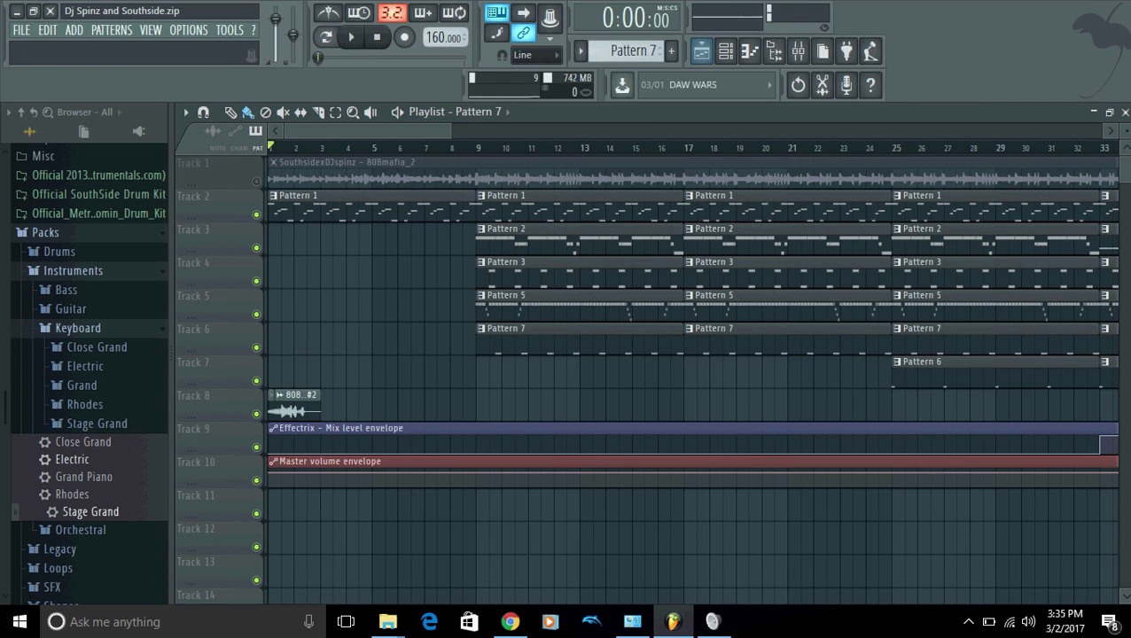
Step: Examine the sample options and miscellaneous functions of the 808 Mafia Tag (1) #2 clip on Track 8, then open the mixer
double_click(295, 411)
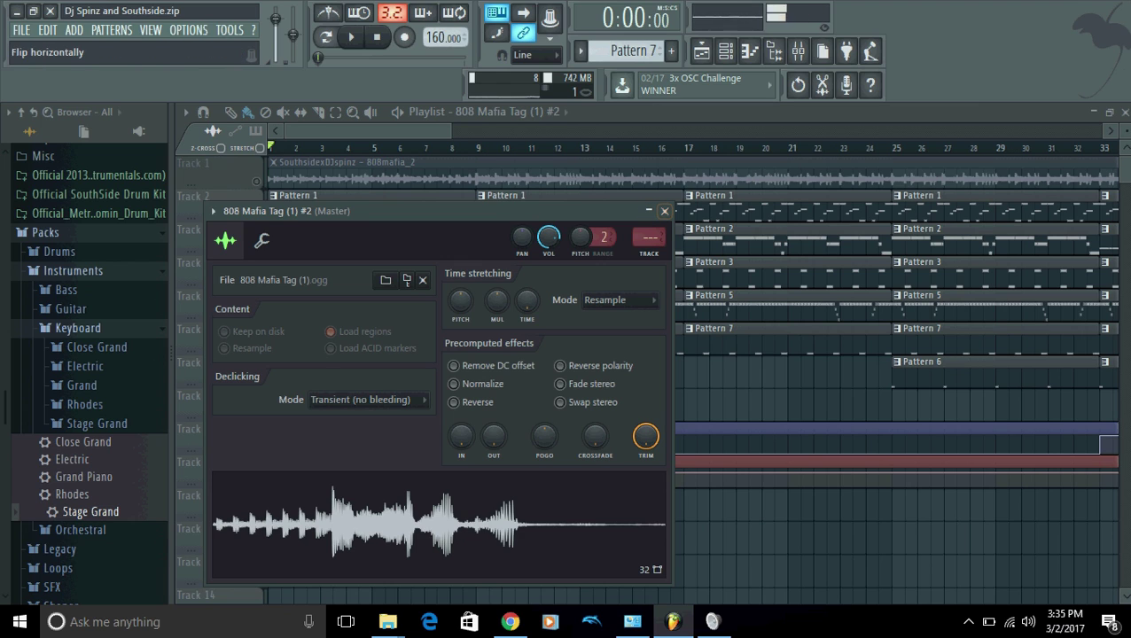
left_click(454, 383)
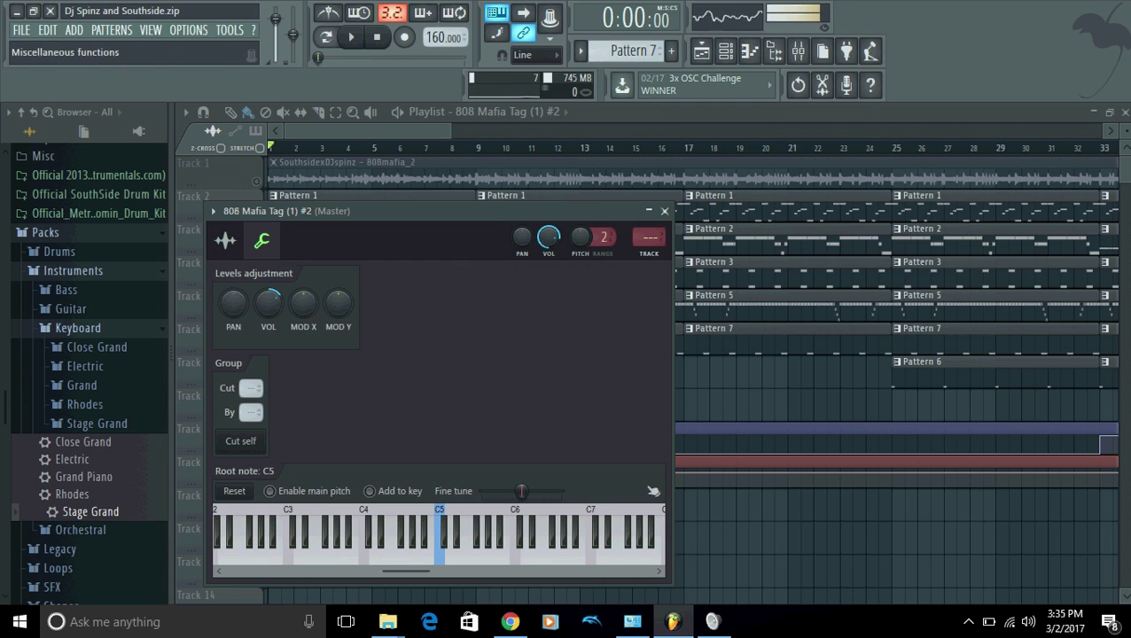
left_click(262, 240)
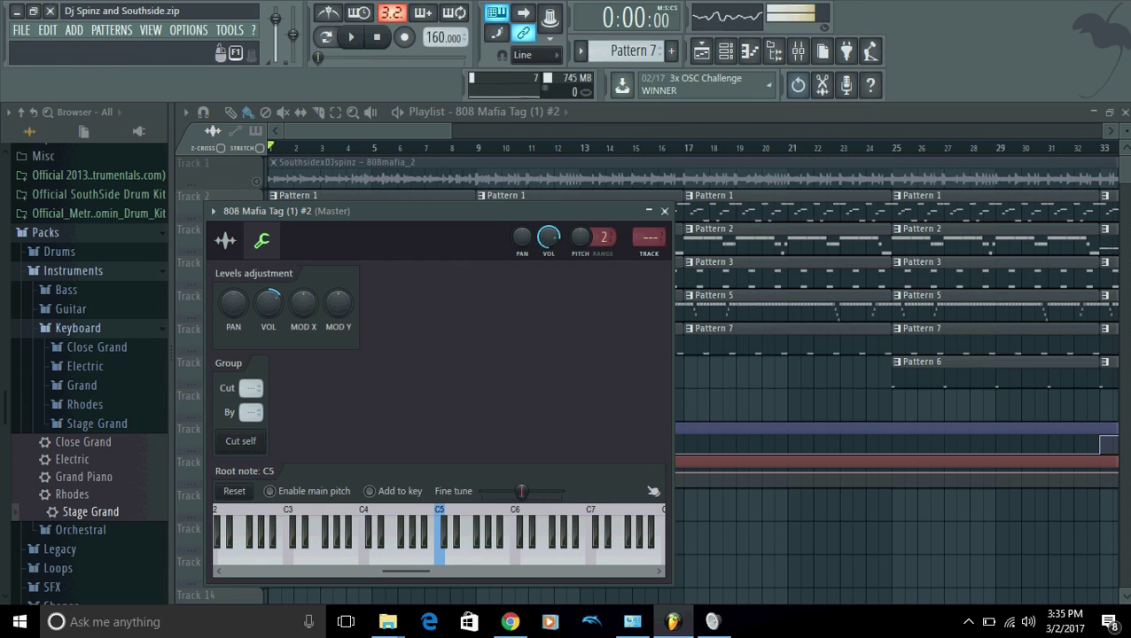
left_click(797, 51)
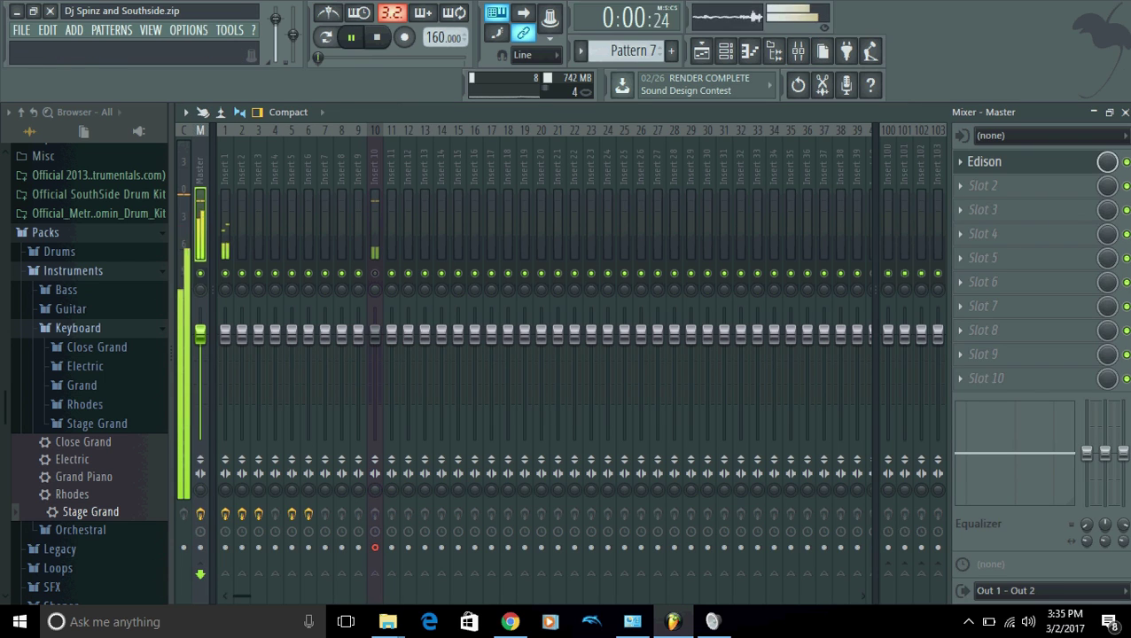
Step: Stop playback and open the channel settings of the 808 Mafia Tag (1) #2 audio clip from the channel rack
key("space")
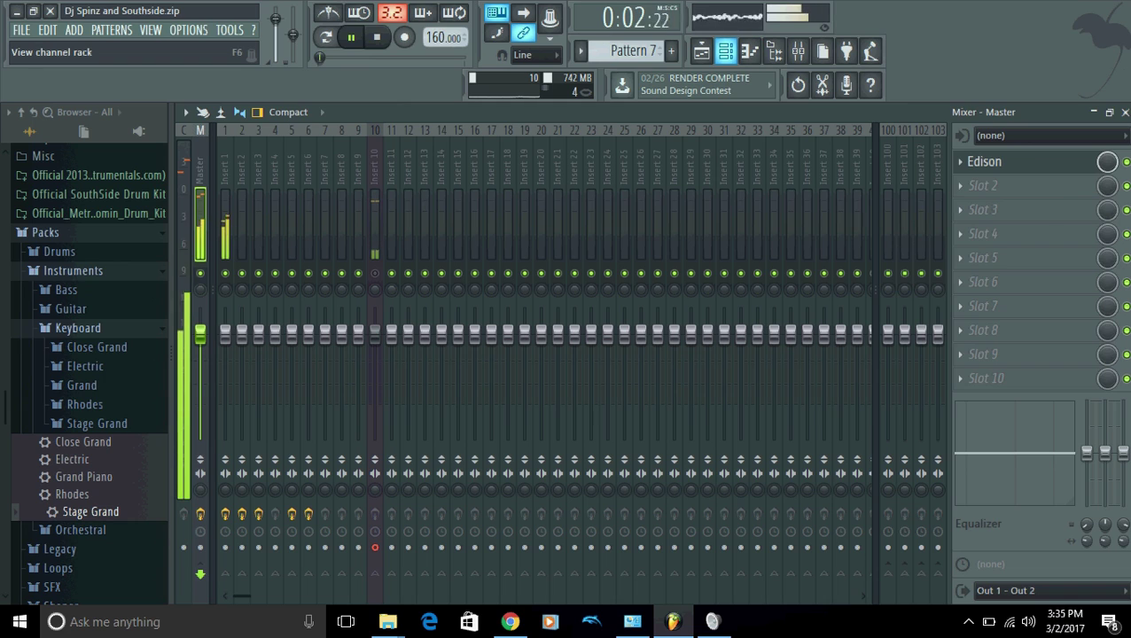
left_click(724, 51)
key("space")
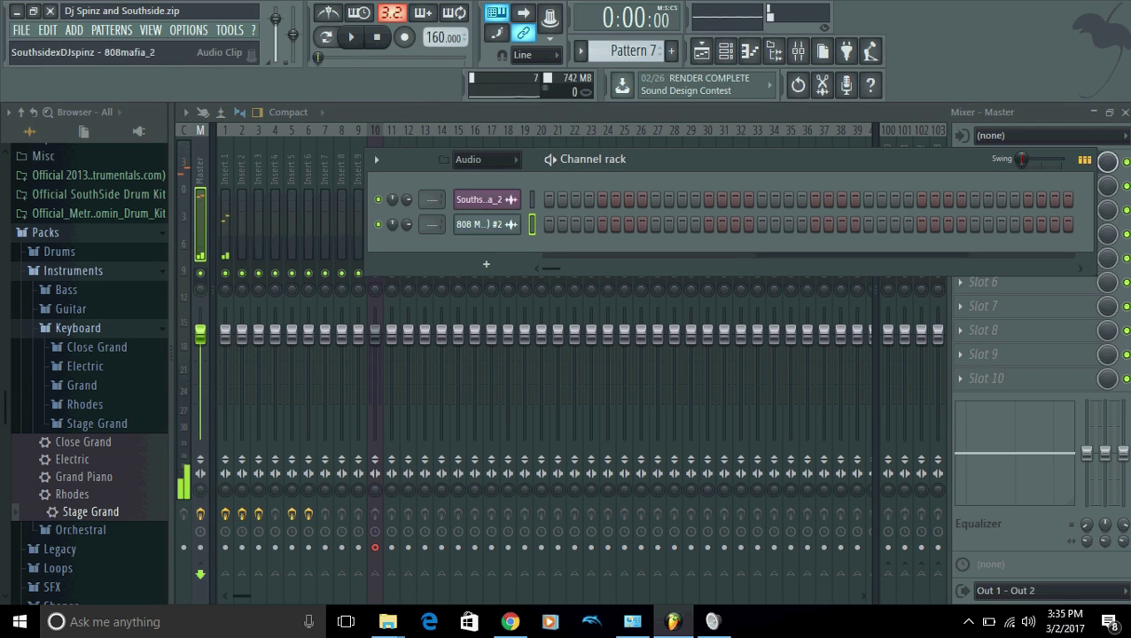
left_click(478, 199)
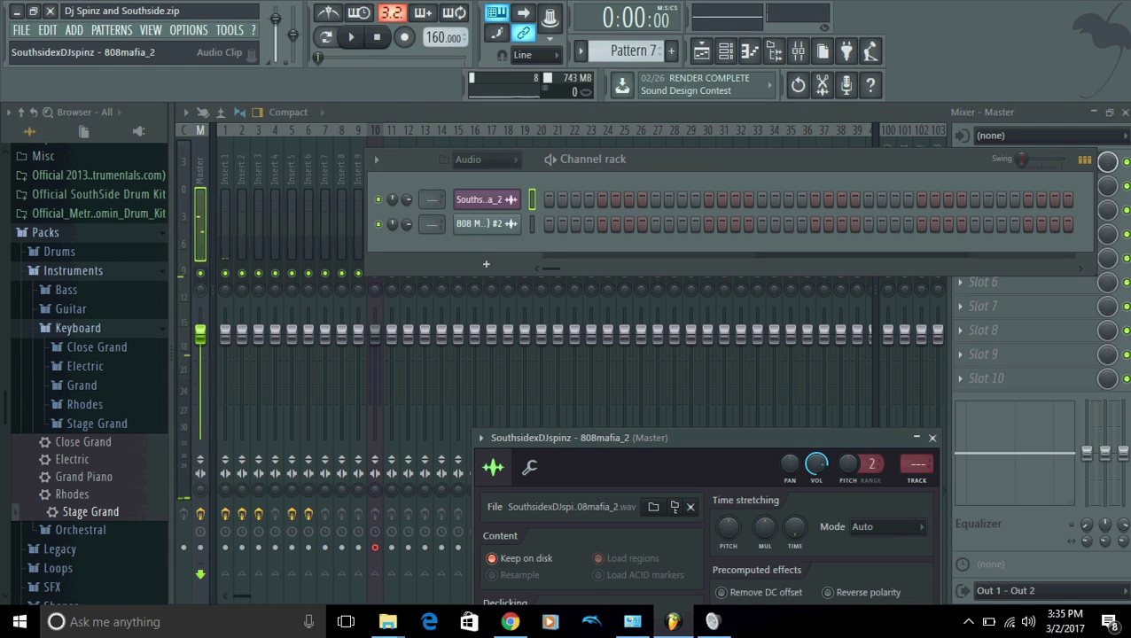
left_click(486, 224)
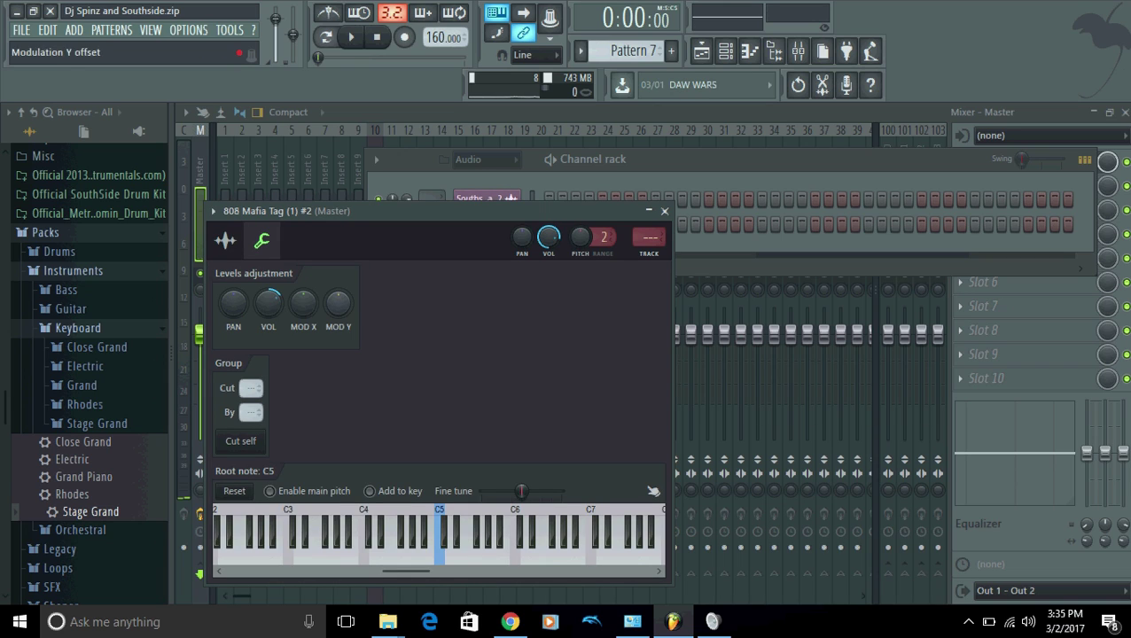
Step: Try a slight increase of the tag clip's volume multiplier and play the song to hear it
right_click(269, 306)
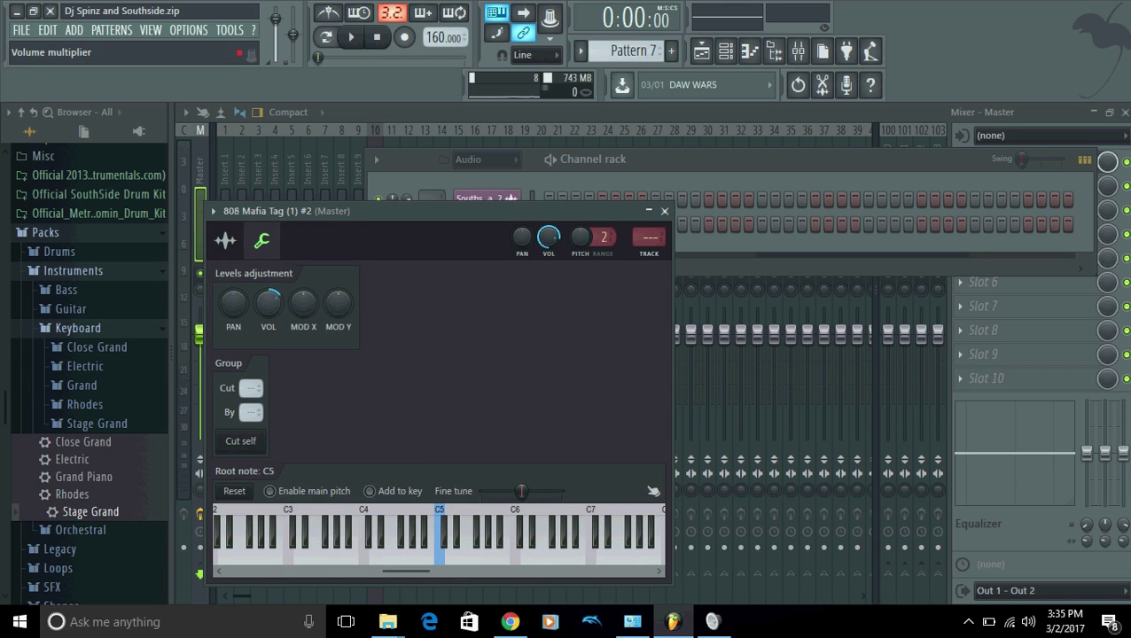
left_click_drag(268, 303, 268, 293)
key("space")
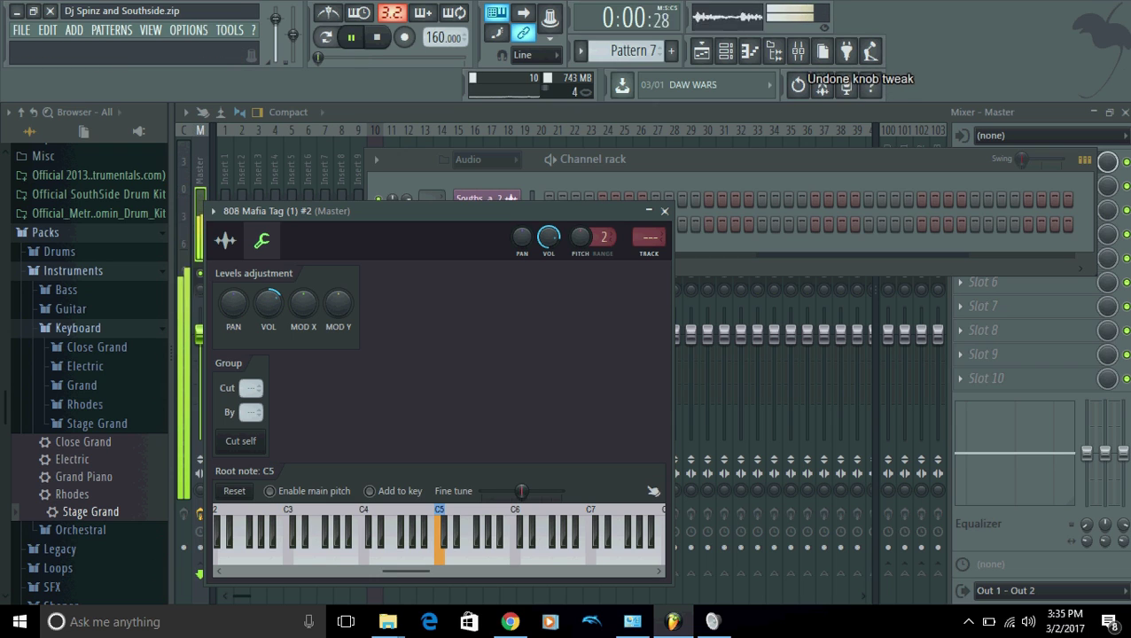
Step: Play the whole arrangement from the start in the playlist, looking over its later bars, then check the levels in the mixer
left_click(701, 51)
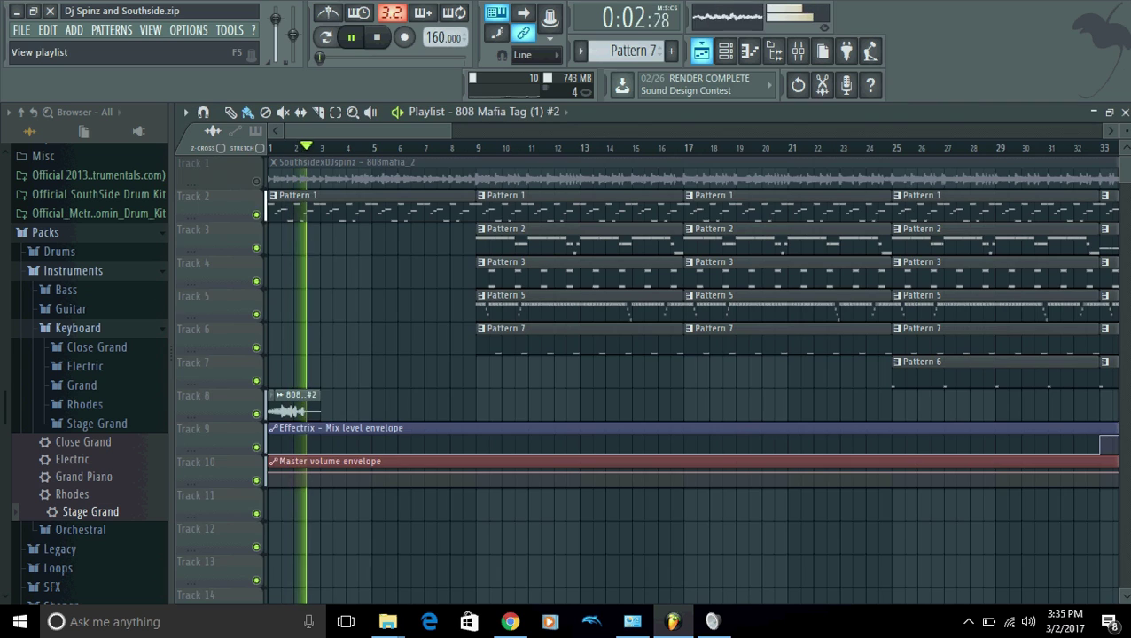
key("space")
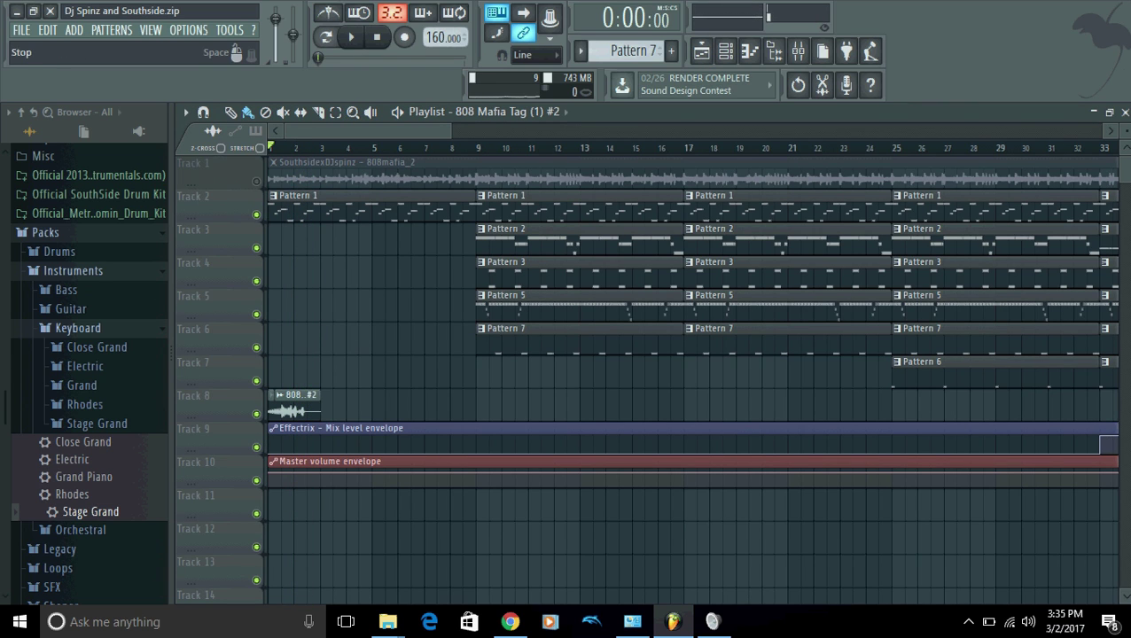
key("space")
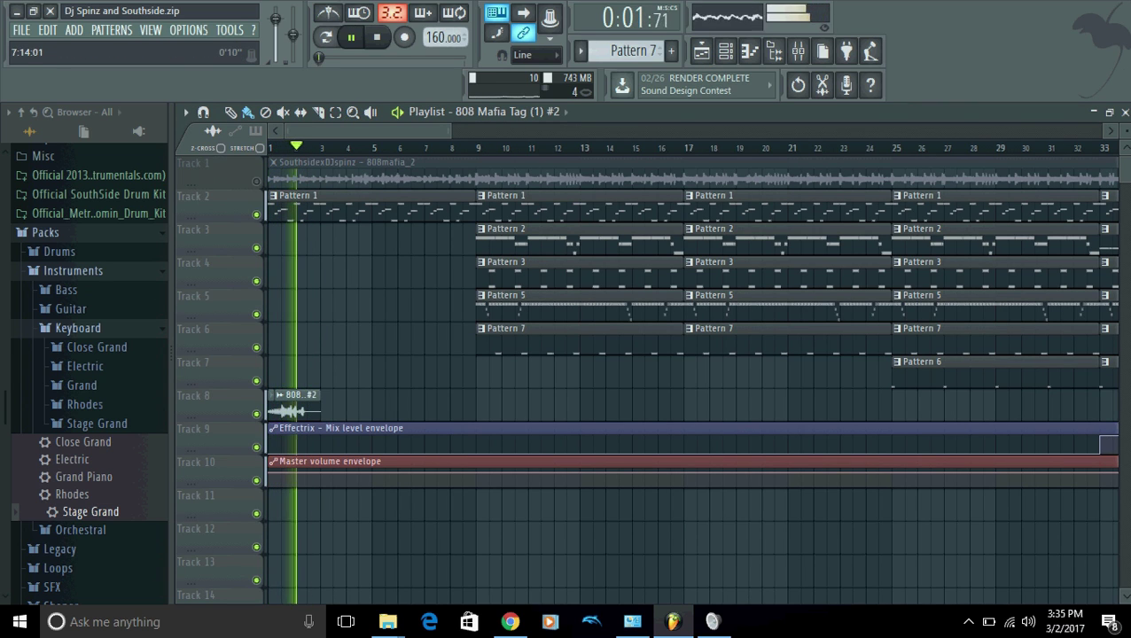
left_click_drag(448, 131, 1028, 131)
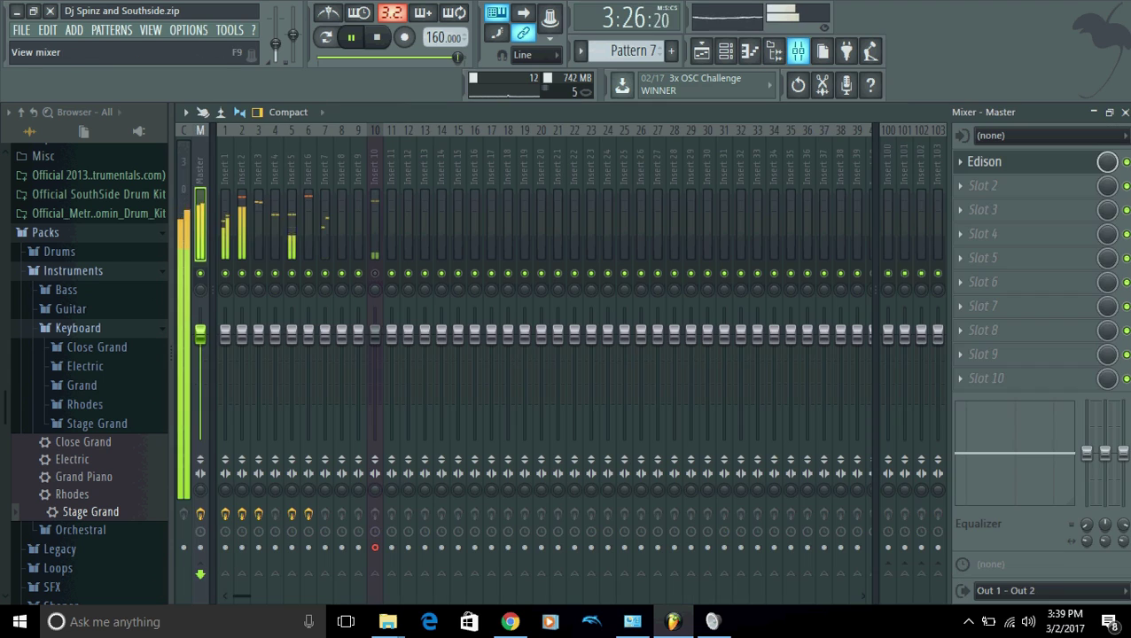
left_click(798, 50)
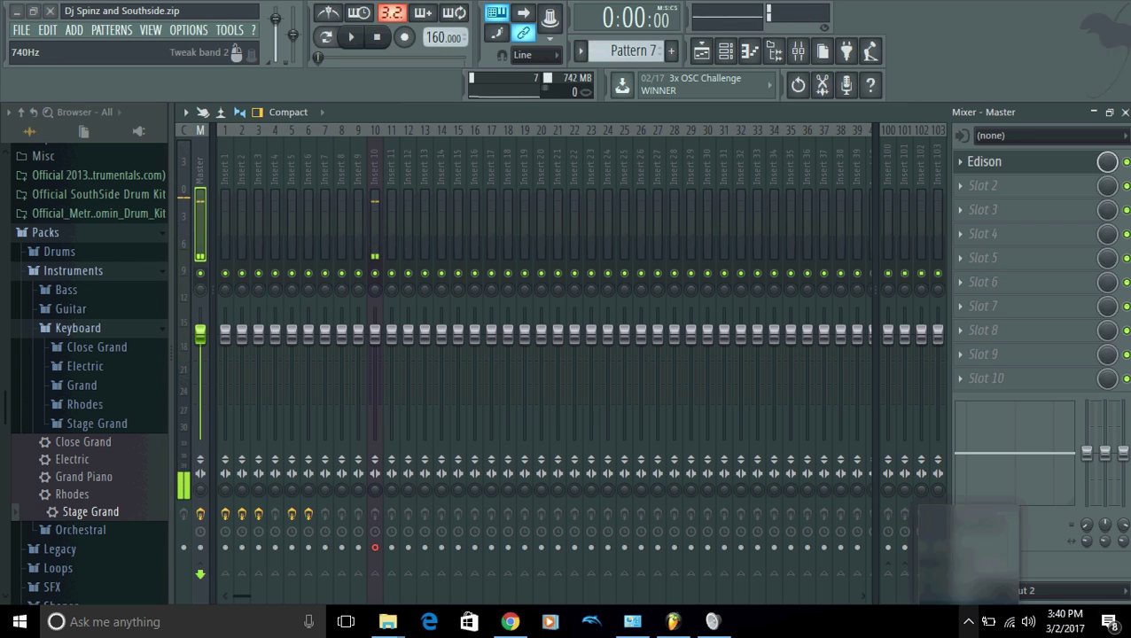
left_click(969, 621)
left_click(968, 554)
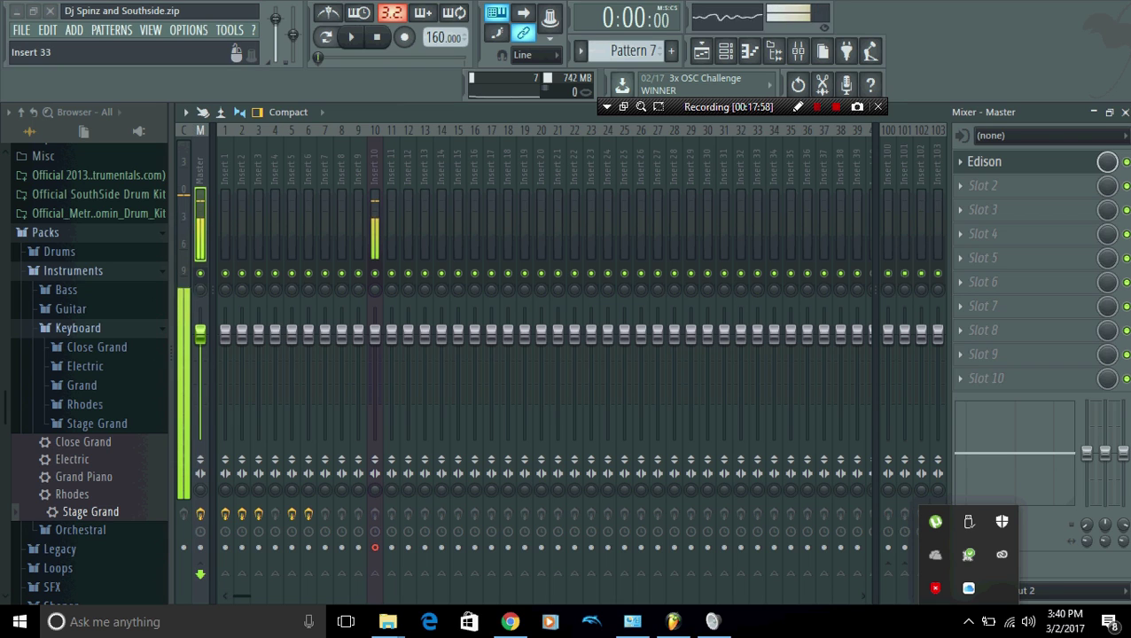
left_click(623, 107)
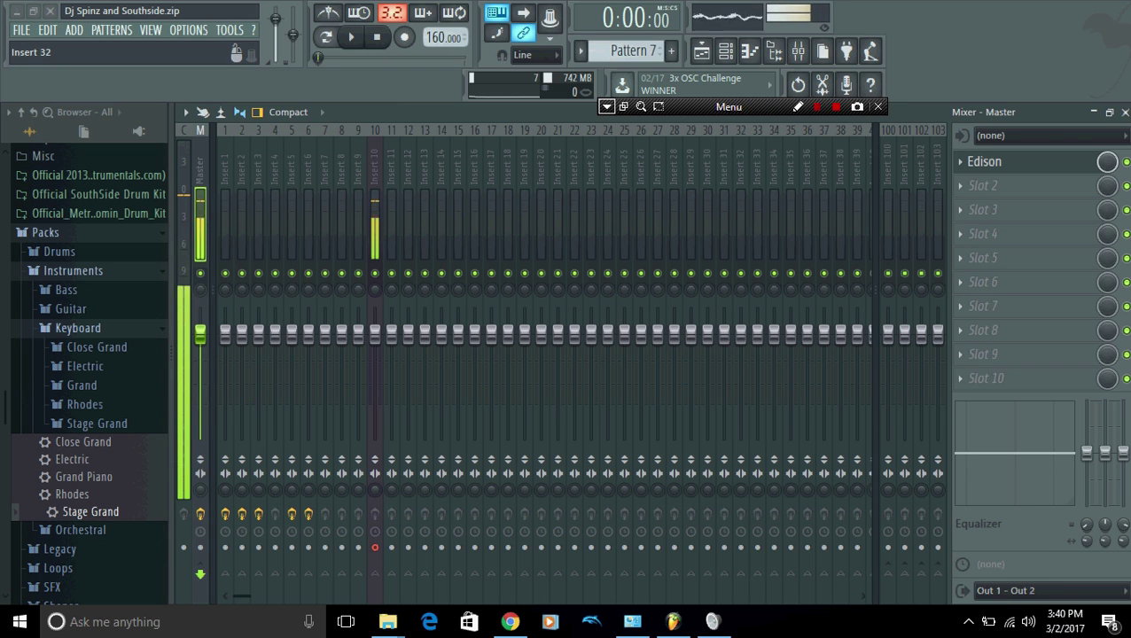
left_click(606, 106)
left_click(654, 126)
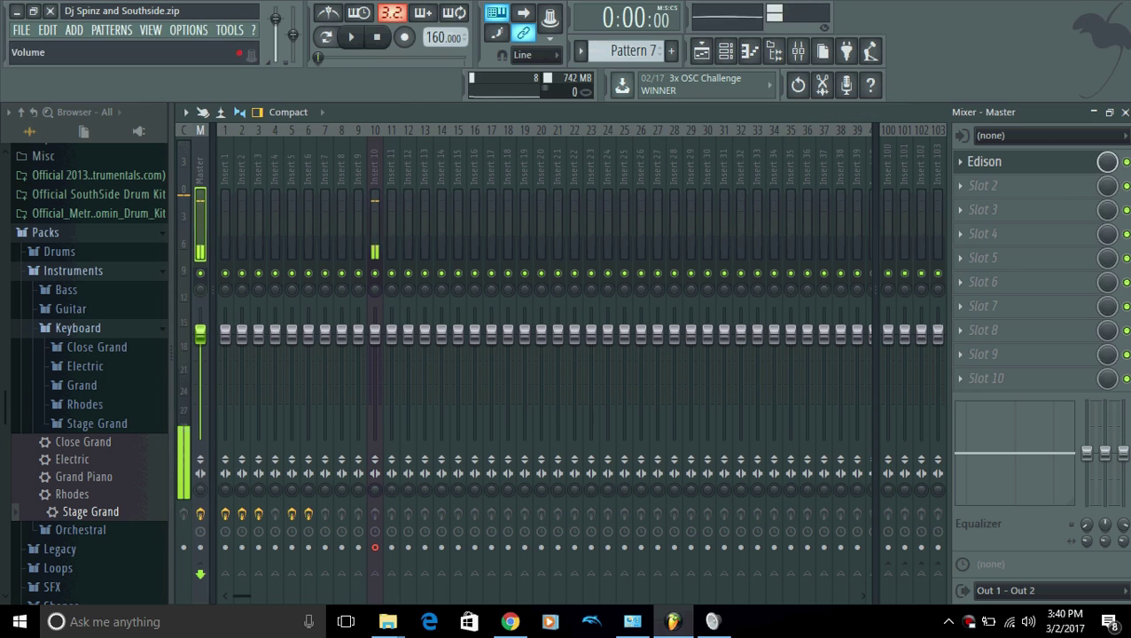
left_click(968, 621)
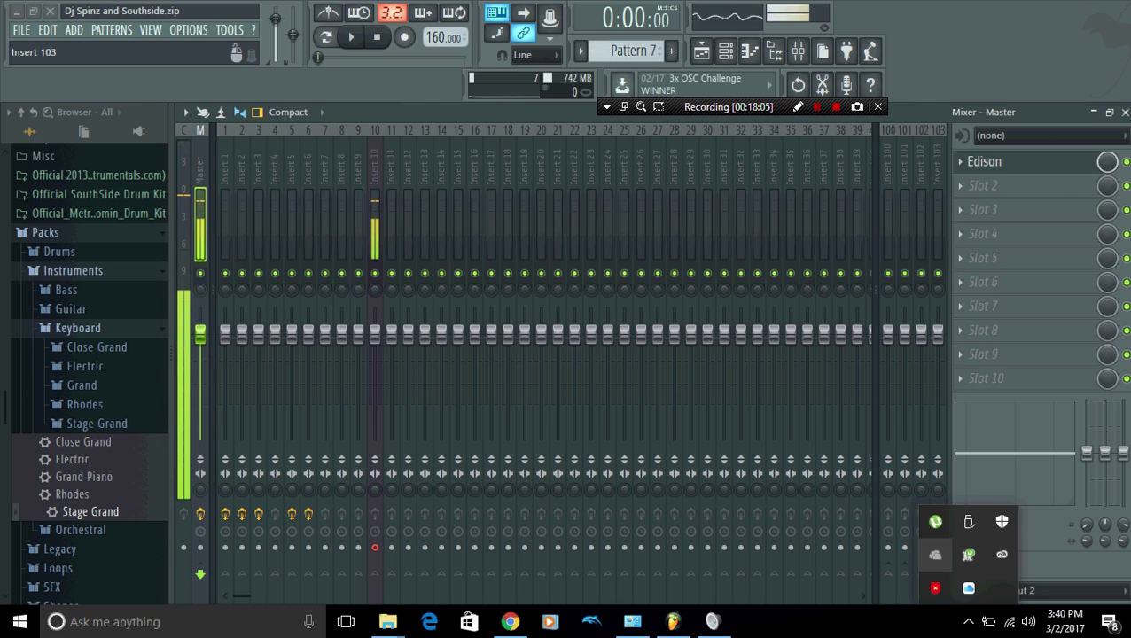